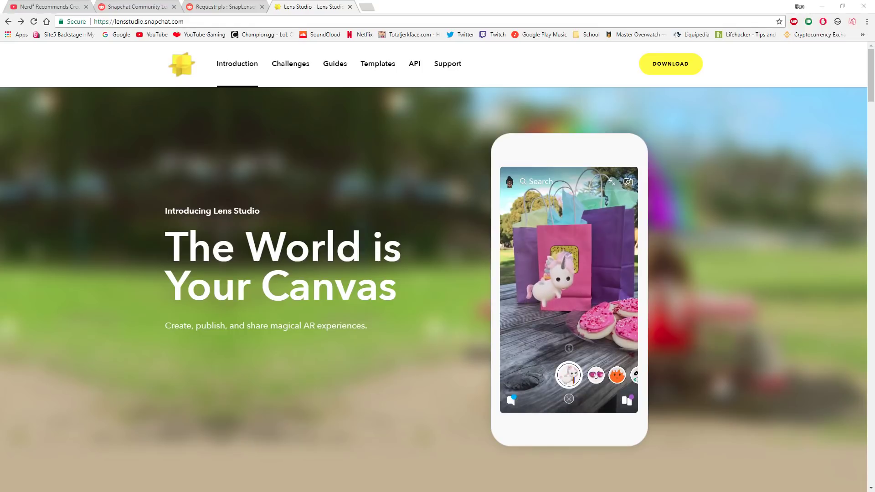
# Look through the Lens Studio website's introduction page, including its video and featured community lenses
pyautogui.scroll(-4, 193, 343)
pyautogui.scroll(-7, 240, 363)
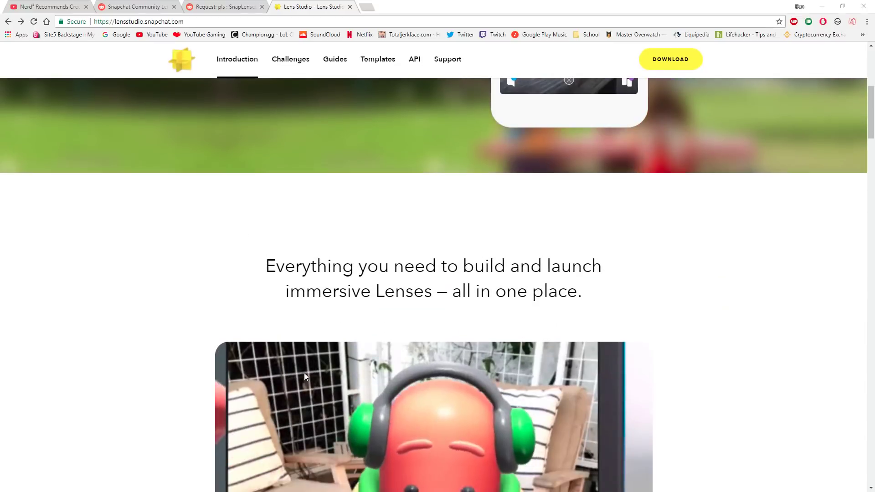
pyautogui.scroll(-5, 337, 384)
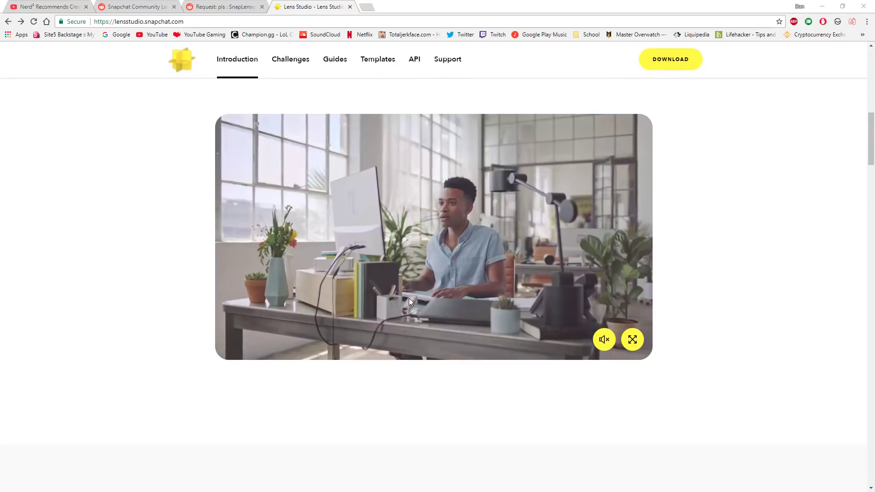
pyautogui.scroll(-5, 408, 298)
pyautogui.scroll(-17, 402, 356)
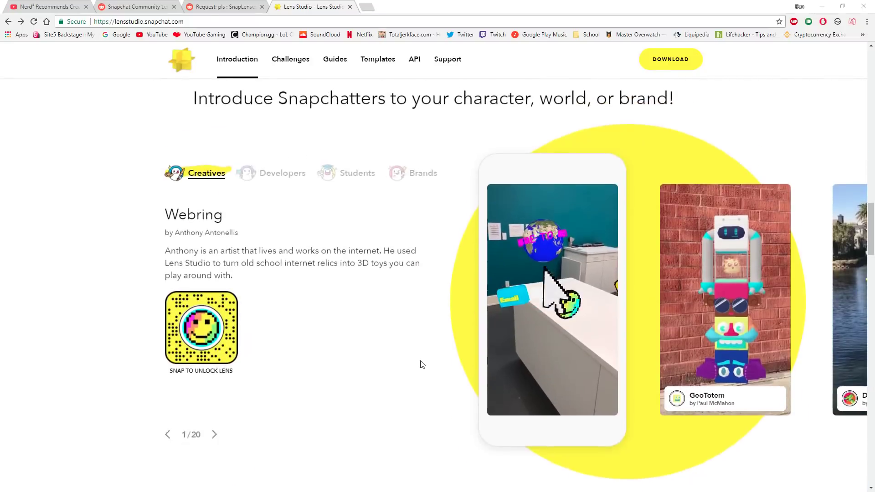
pyautogui.scroll(20, 434, 409)
pyautogui.keyDown('ctrl'); pyautogui.scroll(1, 437, 404); pyautogui.keyUp('ctrl')
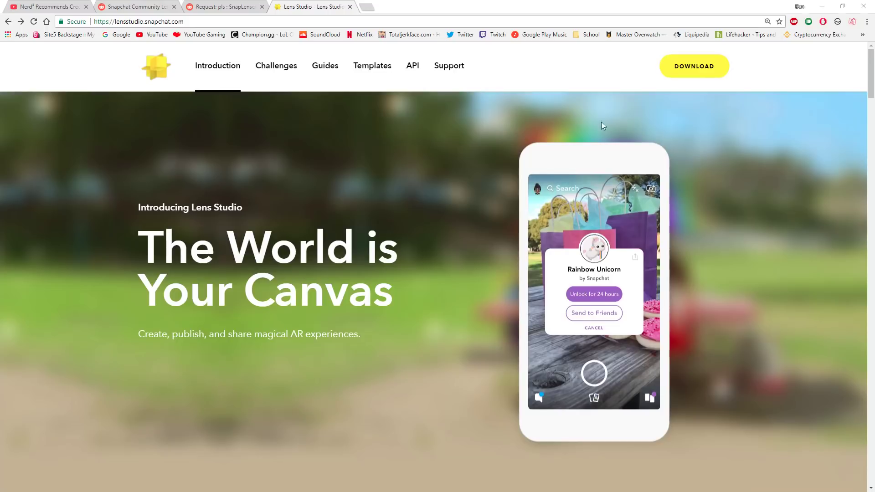
# Browse the website's Challenges and Guides pages, including the 2D guide topics, and return to the Introduction page
pyautogui.click(277, 74)
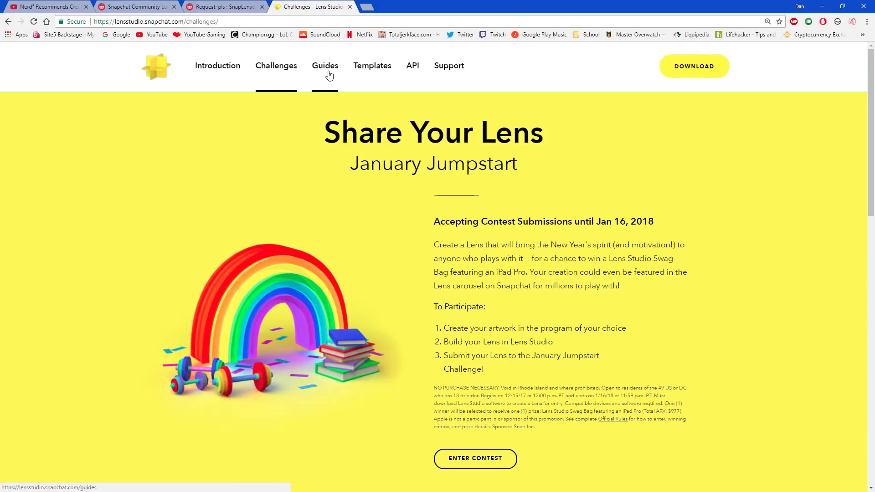
pyautogui.click(335, 73)
pyautogui.scroll(-7, 284, 208)
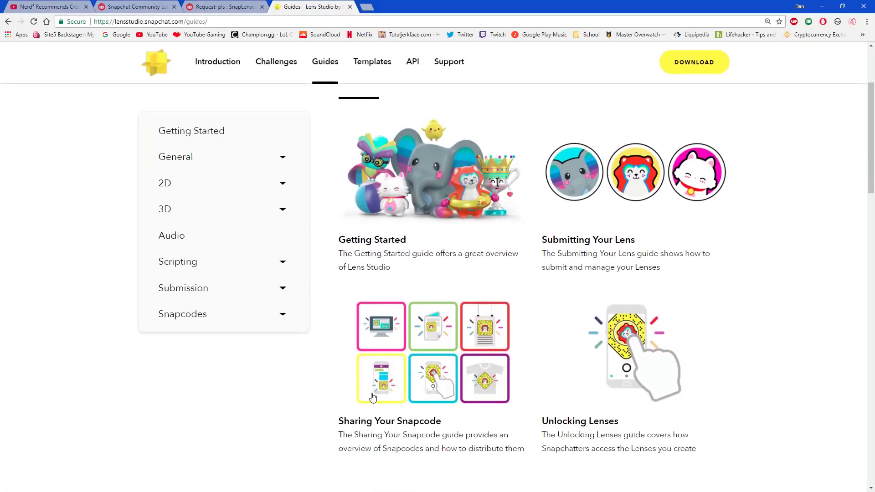
pyautogui.click(279, 185)
pyautogui.scroll(-3, 440, 297)
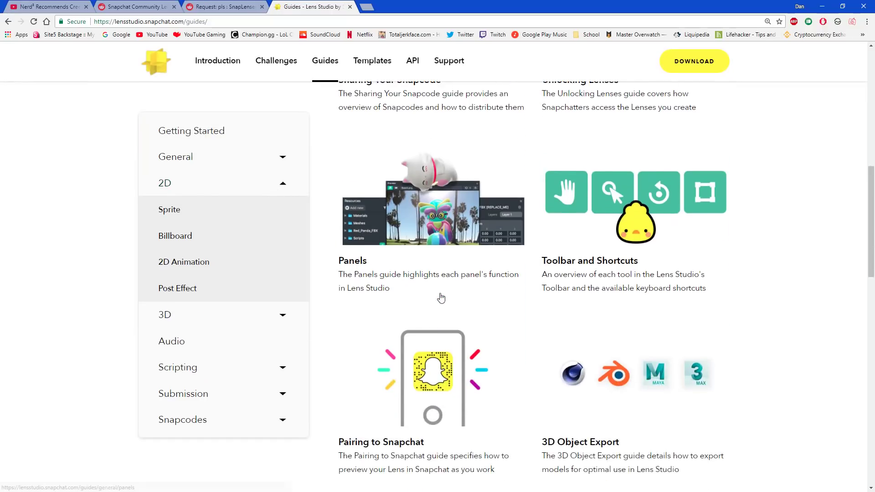
pyautogui.click(276, 185)
pyautogui.scroll(10, 377, 387)
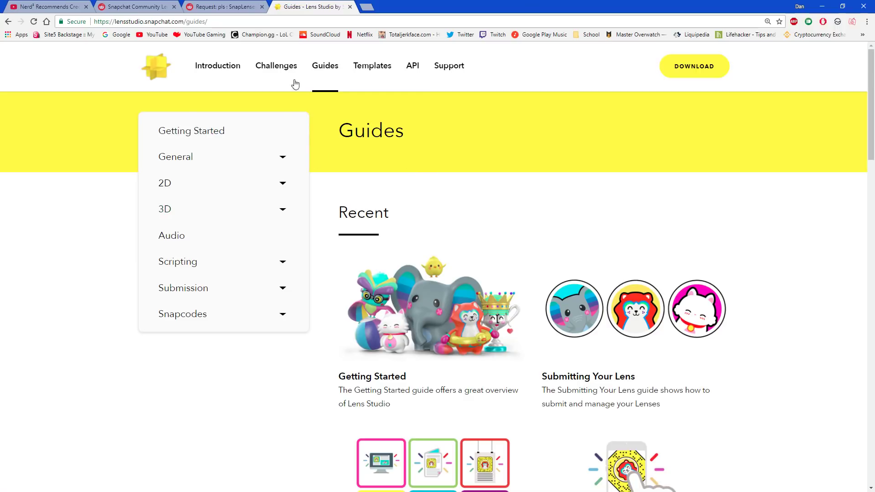
pyautogui.click(224, 70)
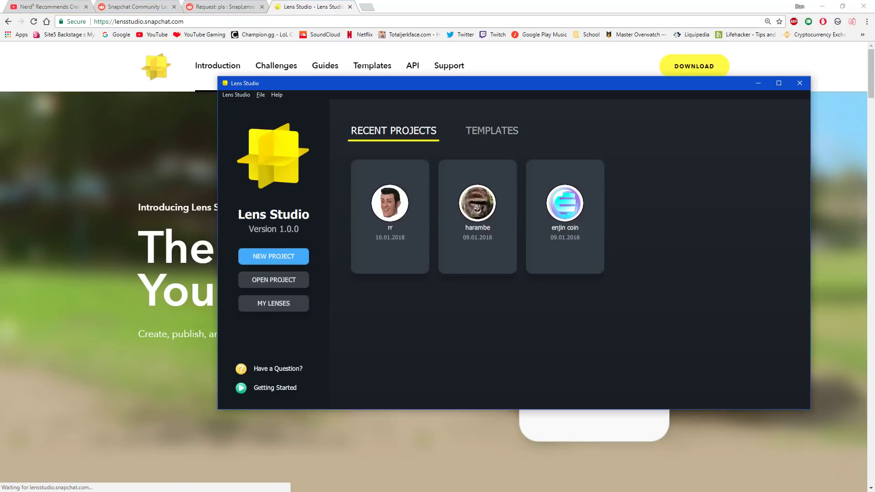
pyautogui.hotkey('alt', 'Tab')
pyautogui.hotkey('alt', 'Tab')
pyautogui.hotkey('alt', 'Tab')
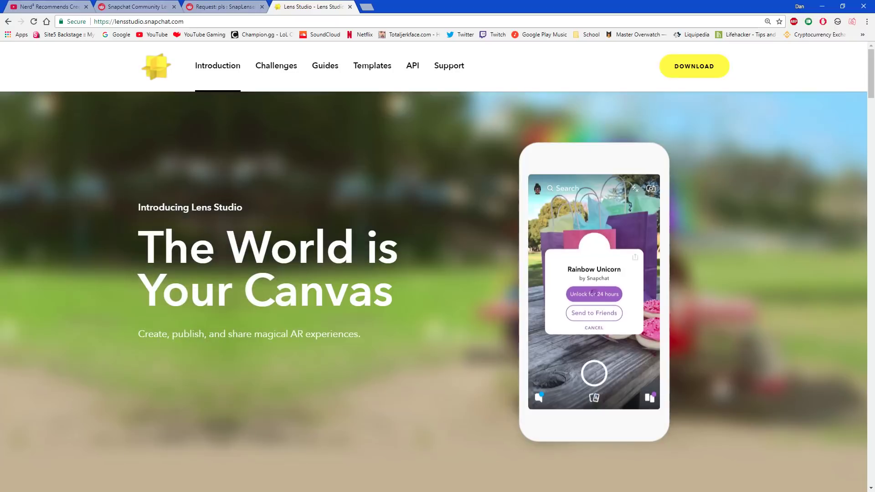
# Browse the lens requests, rules and filters on the SnapLenses subreddit
pyautogui.click(147, 5)
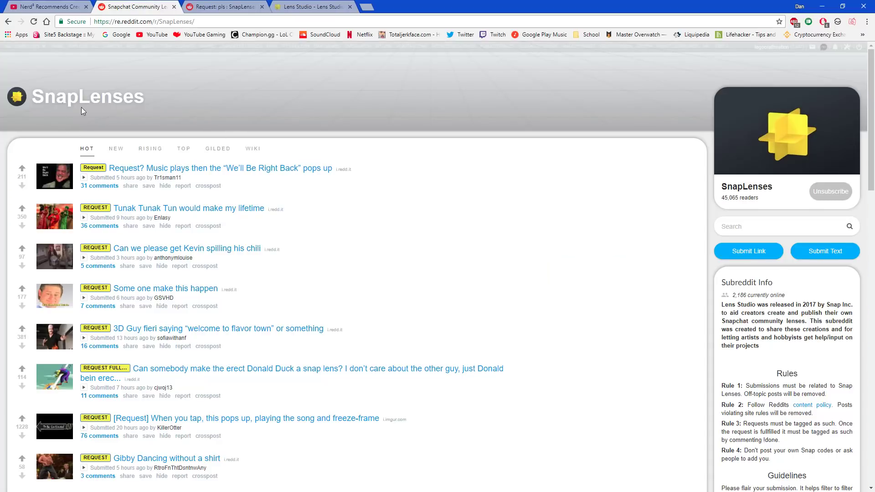
pyautogui.scroll(-10, 81, 108)
pyautogui.scroll(10, 197, 185)
pyautogui.scroll(-10, 189, 181)
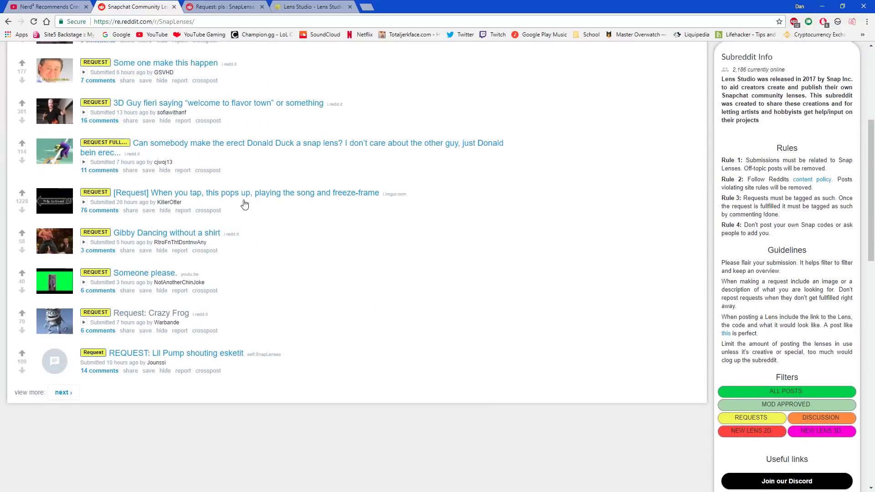
pyautogui.scroll(10, 244, 256)
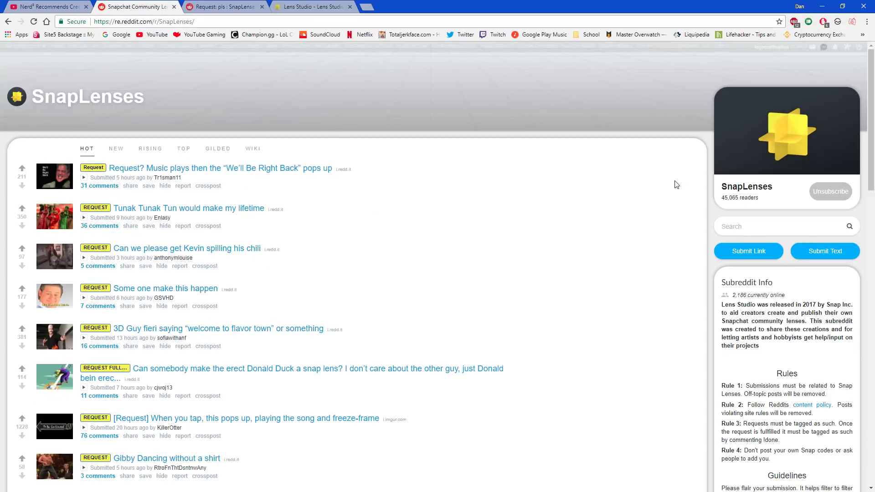
pyautogui.scroll(-10, 529, 218)
pyautogui.scroll(10, 488, 220)
pyautogui.scroll(-6, 570, 249)
pyautogui.scroll(6, 495, 287)
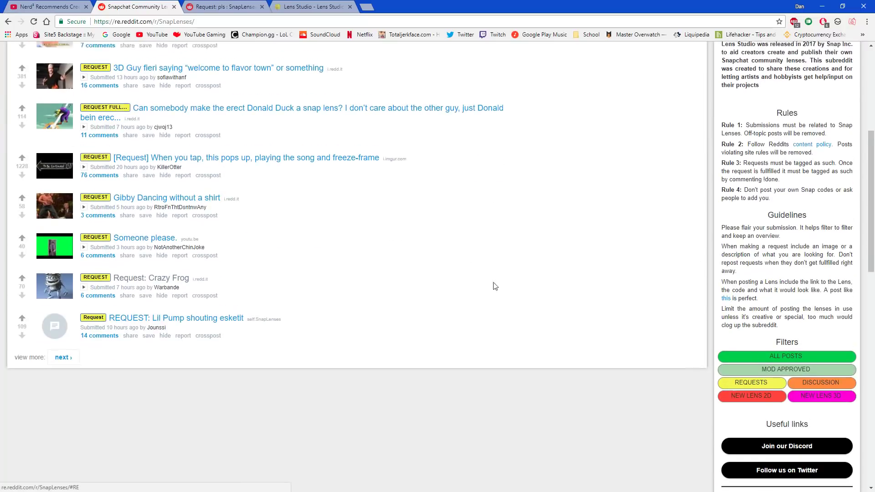
# Examine the "Request: pls" post and its picture of the red muscular character
pyautogui.click(237, 7)
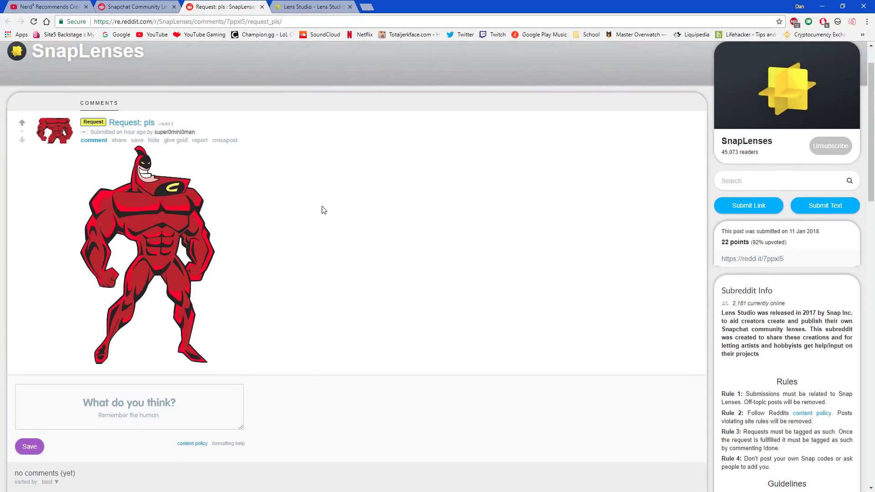
pyautogui.scroll(-4, 165, 218)
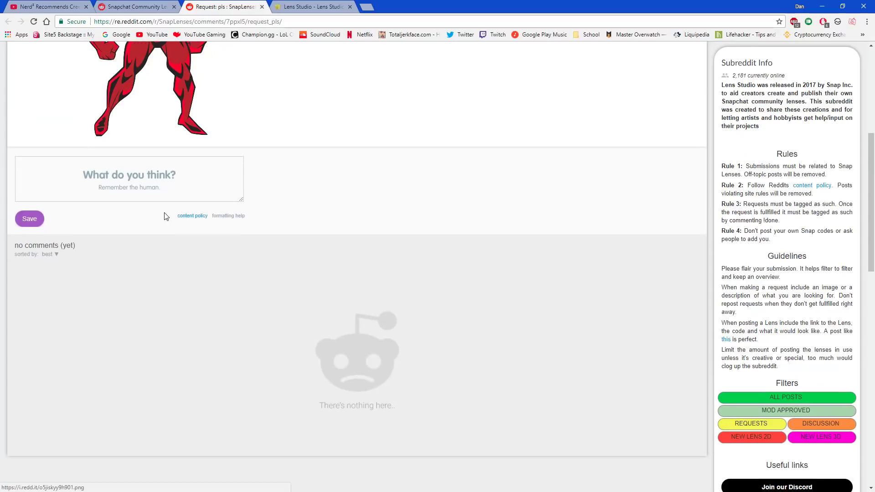
pyautogui.scroll(5, 164, 220)
pyautogui.scroll(-1, 162, 221)
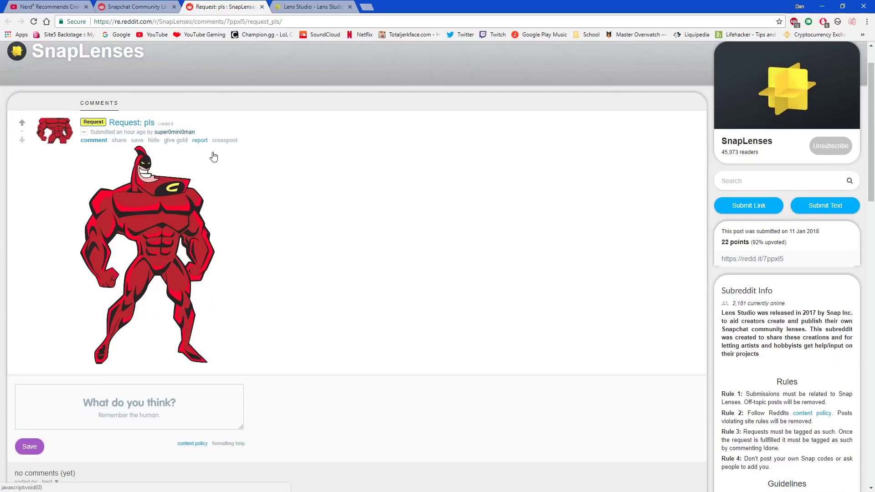
pyautogui.scroll(-4, 215, 156)
pyautogui.scroll(5, 261, 219)
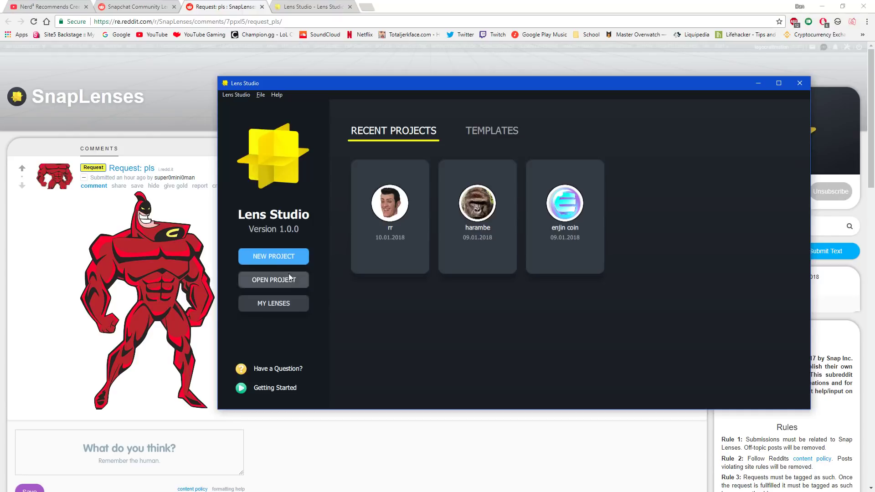
# Switch to Lens Studio and create a new project from the Static Object template
pyautogui.click(496, 132)
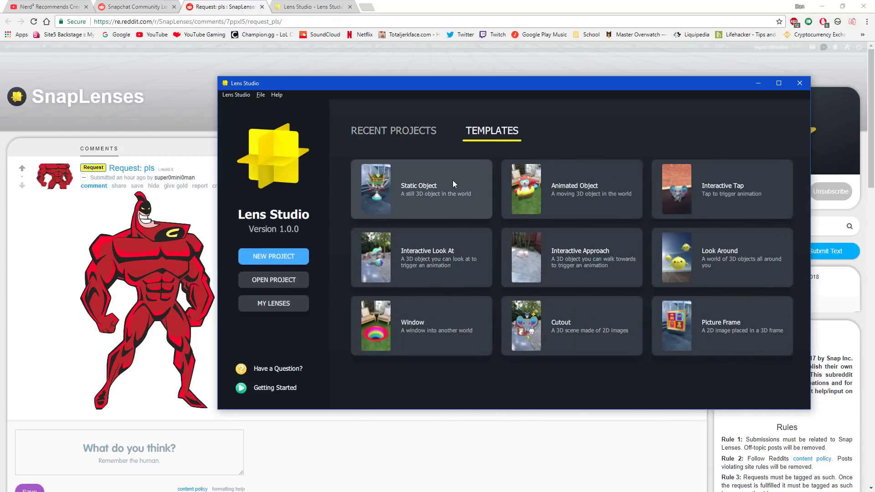
pyautogui.click(453, 181)
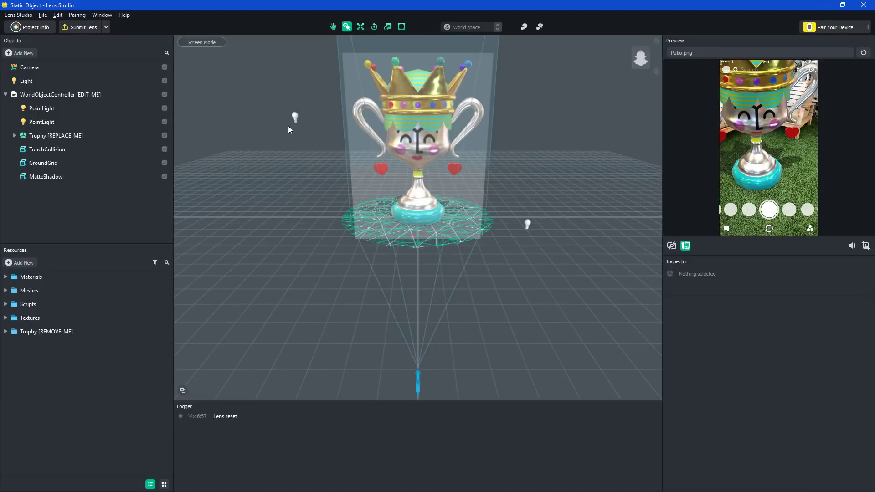
# Inspect the template's TouchCollision, GroundGrid and MatteShadow objects in the scene
pyautogui.keyDown('alt'); pyautogui.moveTo(322, 175); pyautogui.dragTo(320, 198); pyautogui.keyUp('alt')
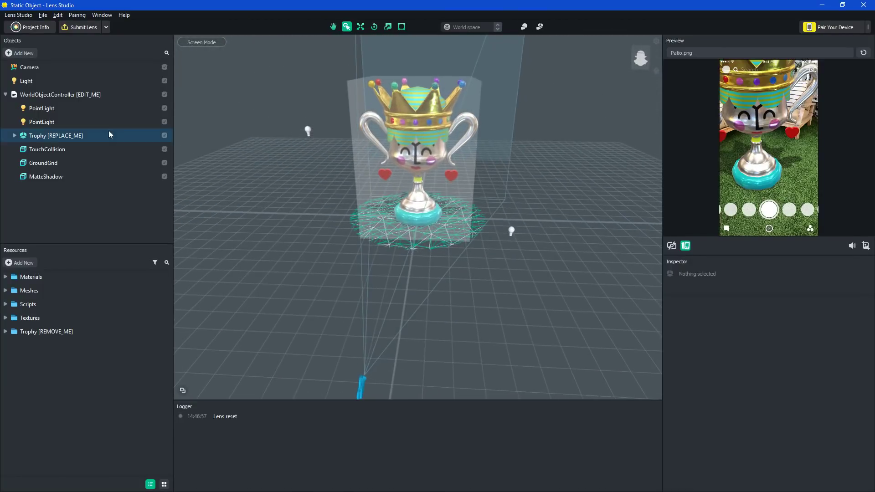
pyautogui.click(78, 152)
pyautogui.click(89, 164)
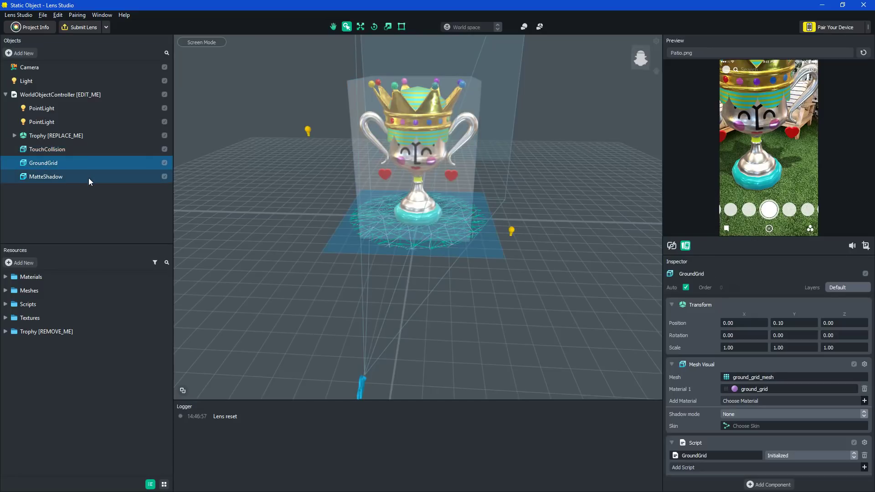
pyautogui.click(88, 177)
pyautogui.moveTo(230, 276)
pyautogui.keyDown('alt'); pyautogui.mouseDown()
pyautogui.moveTo(248, 269)
pyautogui.moveTo(238, 266)
pyautogui.mouseUp(); pyautogui.keyUp('alt')
pyautogui.keyDown('alt'); pyautogui.moveTo(421, 226); pyautogui.dragTo(428, 160); pyautogui.keyUp('alt')
pyautogui.click(427, 161)
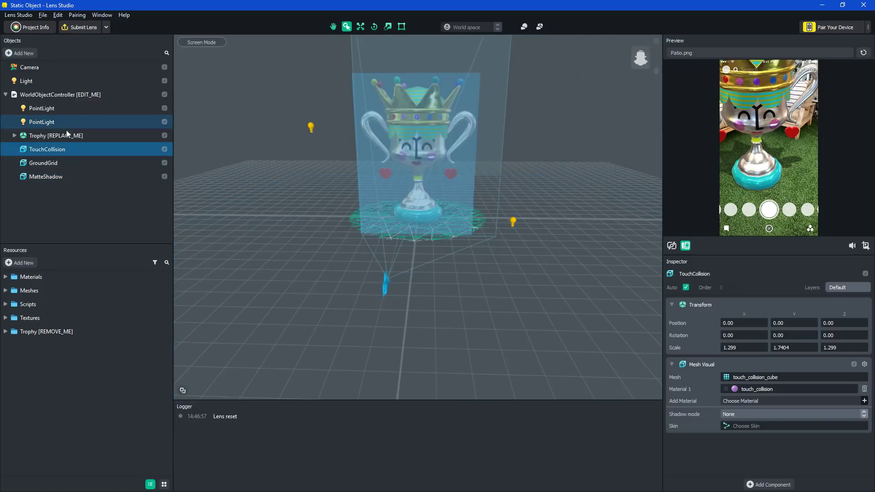
# Move Trophy [REPLACE_ME] out of WorldObjectController [EDIT_ME] and return it to its place above TouchCollision
pyautogui.moveTo(67, 133); pyautogui.dragTo(15, 189)
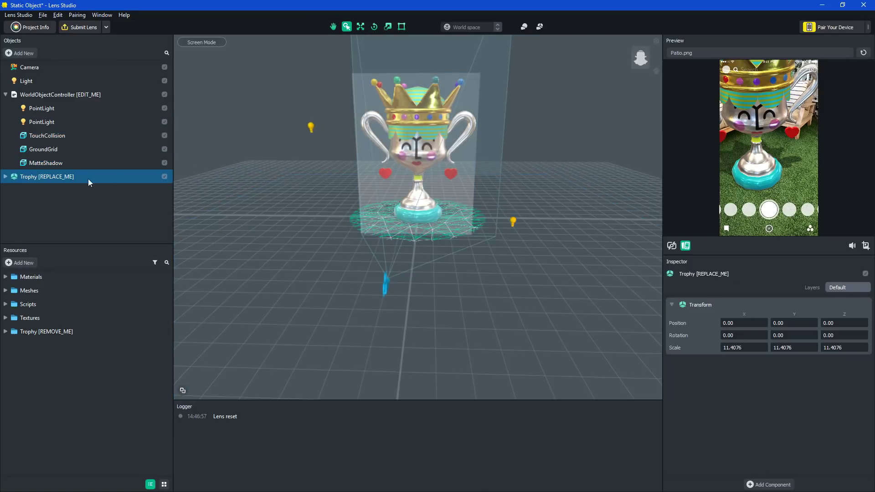
pyautogui.click(409, 168)
pyautogui.click(69, 176)
pyautogui.moveTo(68, 180); pyautogui.dragTo(76, 136)
# Remove the Trophy [REPLACE_ME] object from the scene and the Trophy [REMOVE_ME] folder from the resources
pyautogui.moveTo(260, 158)
pyautogui.mouseDown(button='right')
pyautogui.moveTo(278, 185)
pyautogui.moveTo(274, 165)
pyautogui.mouseUp(button='right')
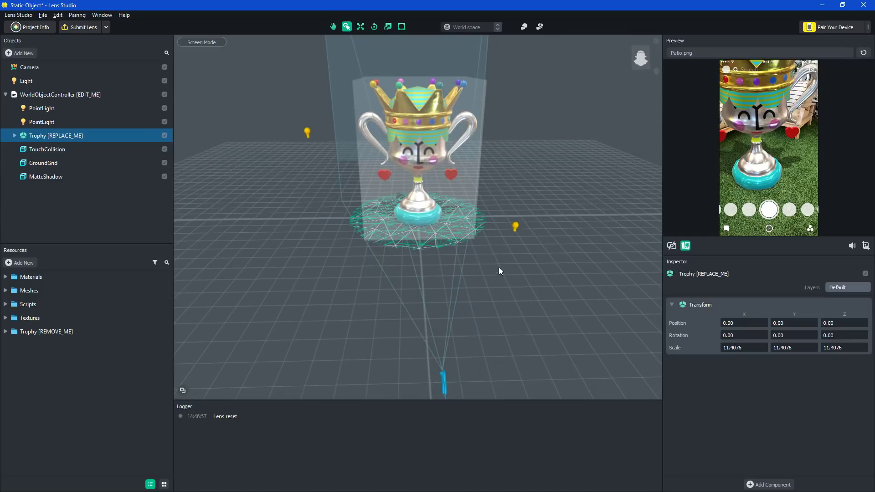
pyautogui.rightClick(96, 138)
pyautogui.click(138, 201)
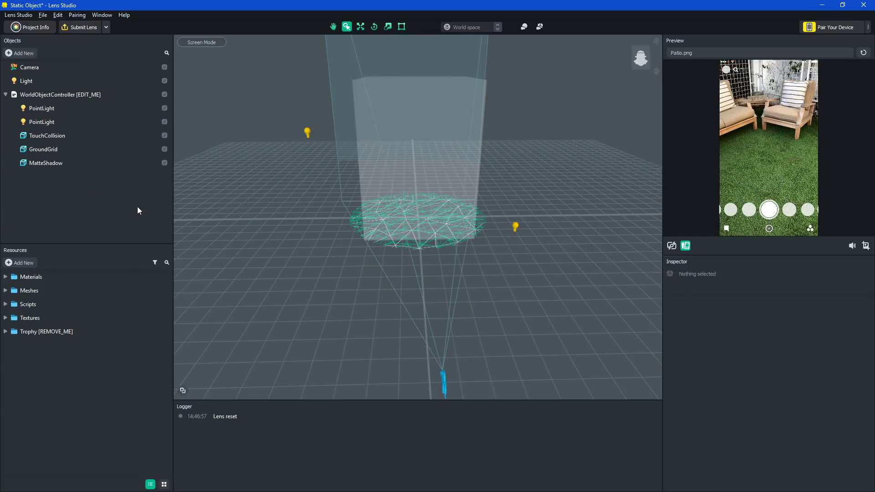
pyautogui.rightClick(36, 336)
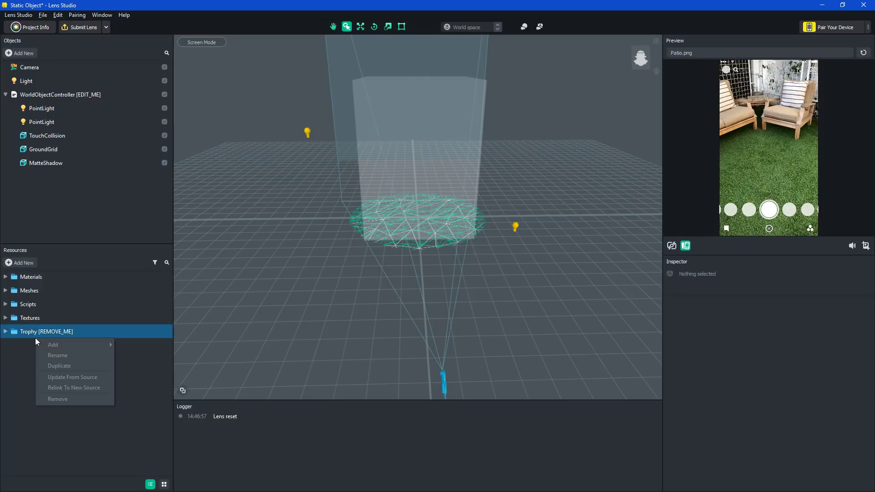
pyautogui.click(59, 399)
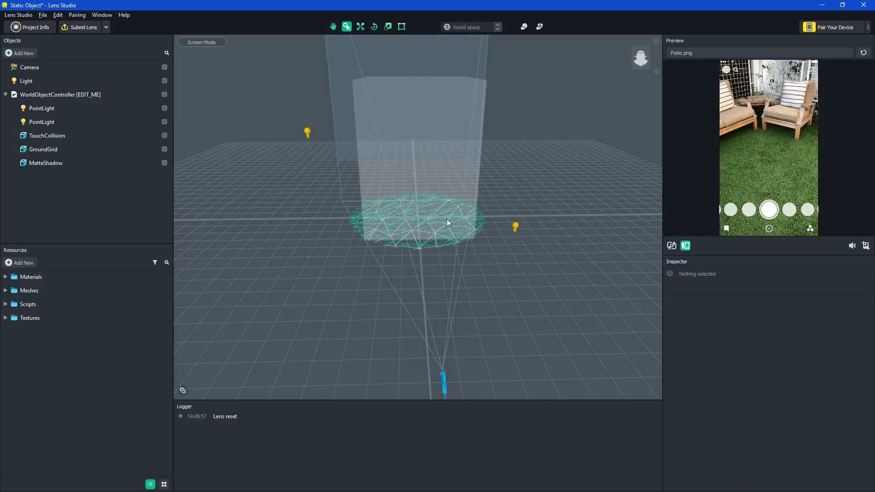
# Rename the WorldObjectController [EDIT_ME] object as CC
pyautogui.moveTo(447, 219); pyautogui.dragTo(494, 227, button='right')
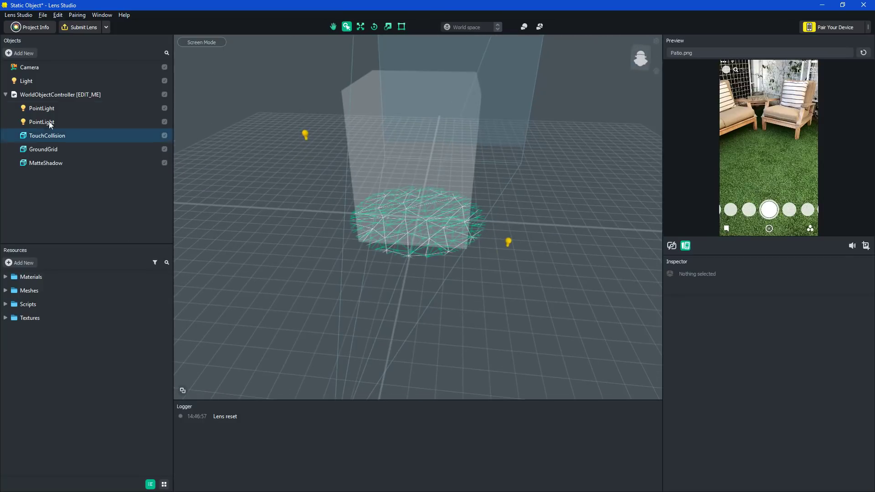
pyautogui.rightClick(83, 96)
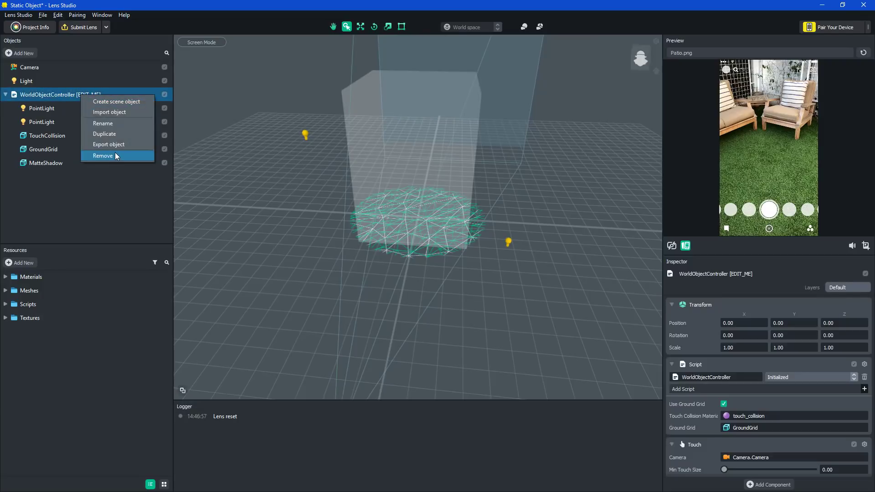
pyautogui.click(121, 123)
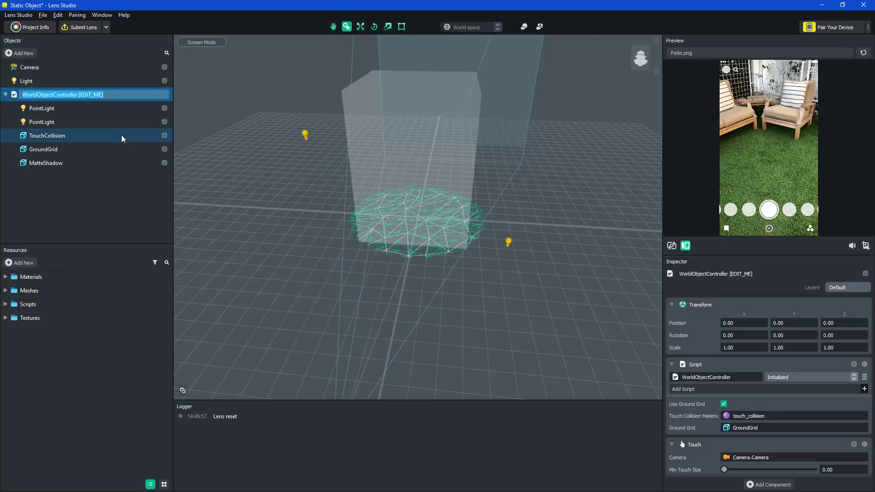
pyautogui.write('cc')
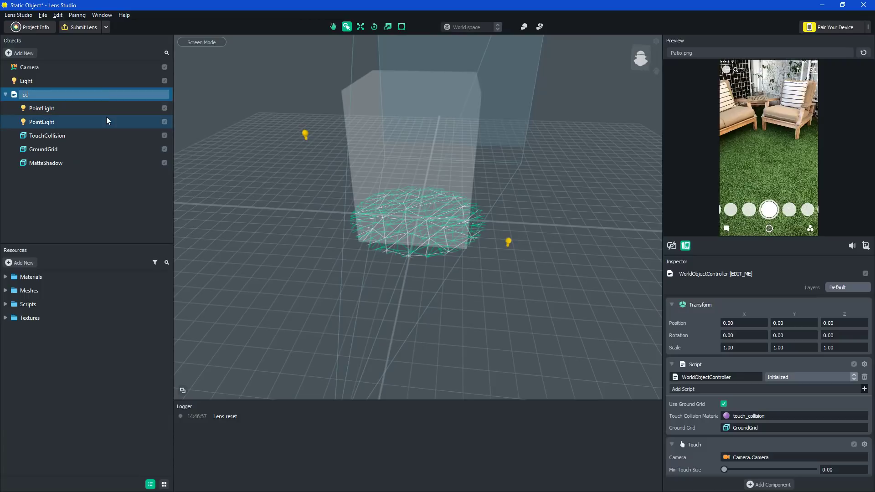
pyautogui.press('Return')
# Import the PNG image of the red muscular character into the project resources and select it
pyautogui.click(85, 164)
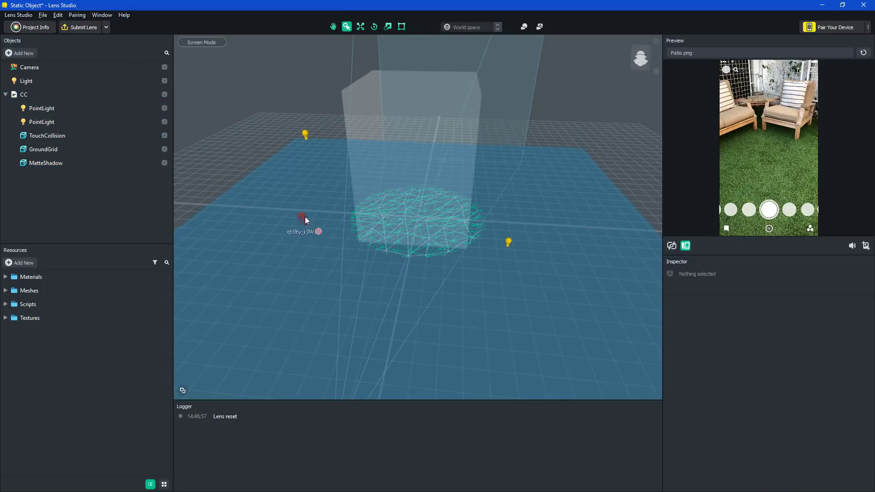
pyautogui.moveTo(273, 224); pyautogui.dragTo(121, 185)
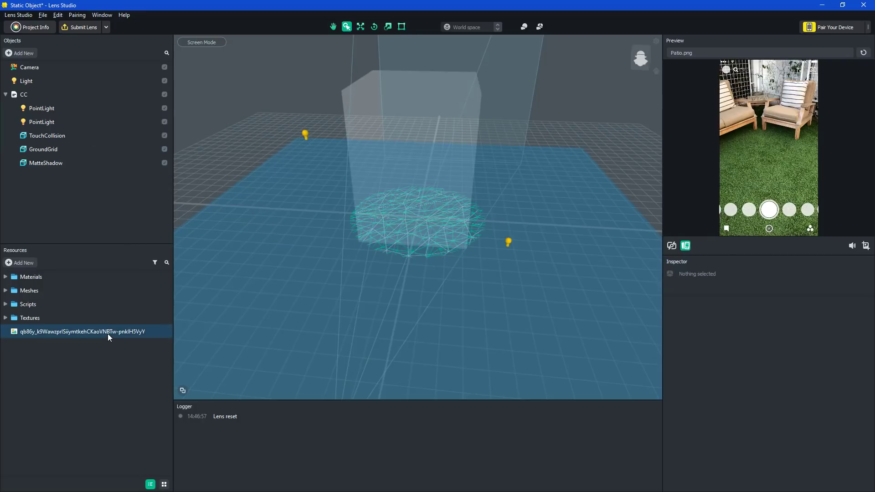
pyautogui.click(107, 332)
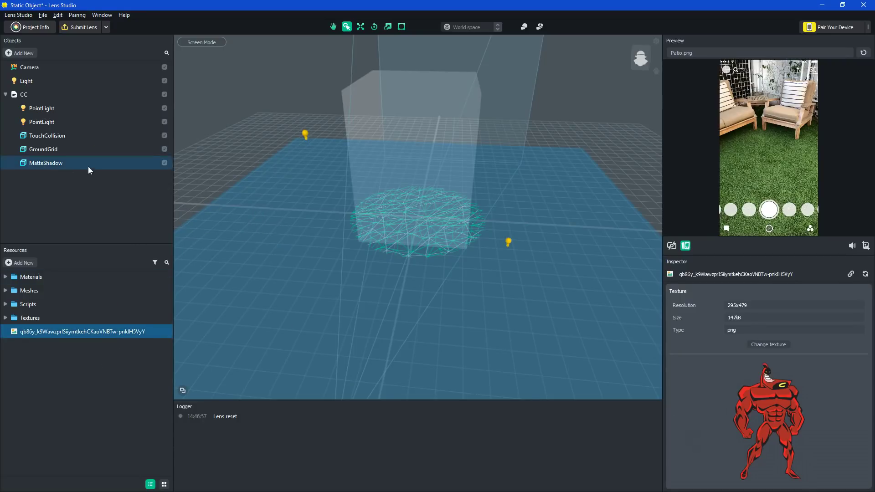
# Add a Sprite object to the scene and place it inside CC above the two PointLights
pyautogui.click(20, 53)
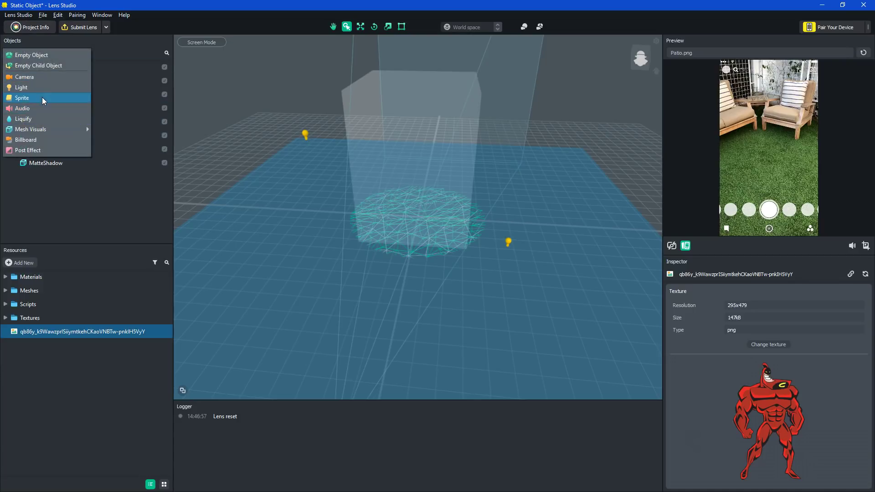
pyautogui.click(42, 97)
pyautogui.moveTo(57, 176); pyautogui.dragTo(67, 107)
pyautogui.click(70, 110)
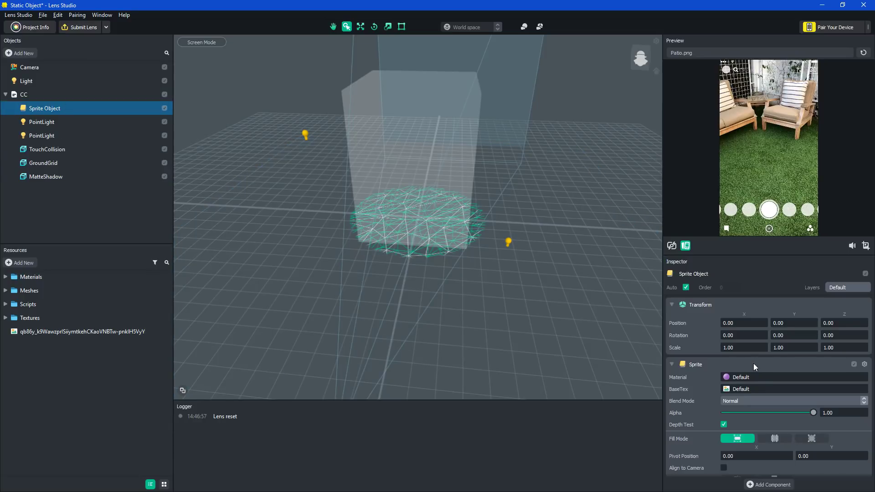
# Set the sprite's base texture to the imported red character image
pyautogui.click(738, 387)
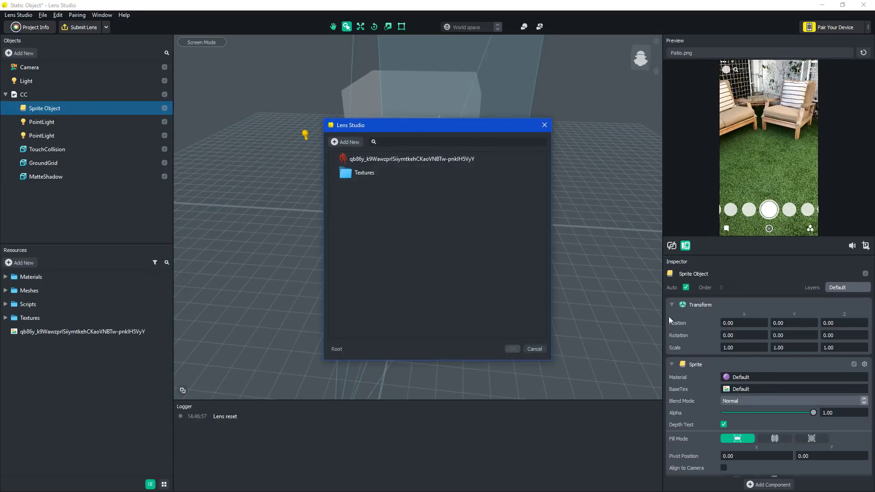
pyautogui.click(439, 159)
pyautogui.click(511, 349)
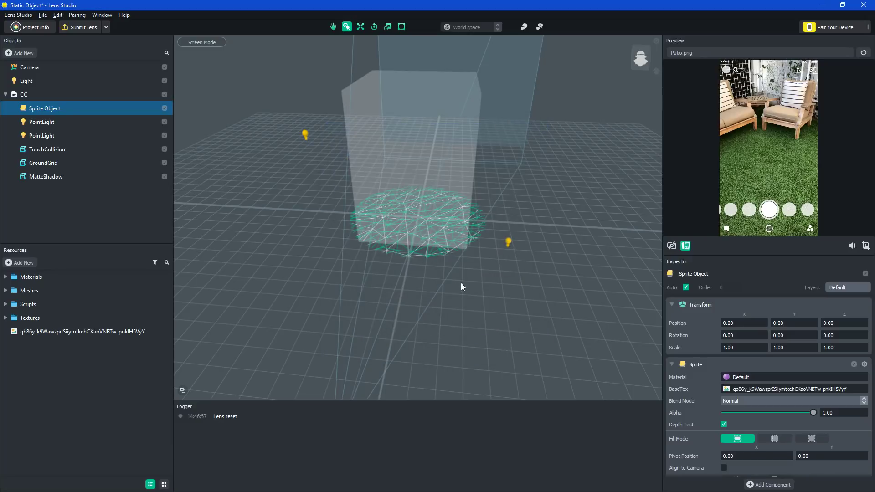
# Set the sprite's X and Y scale to 20
pyautogui.scroll(10, 399, 227)
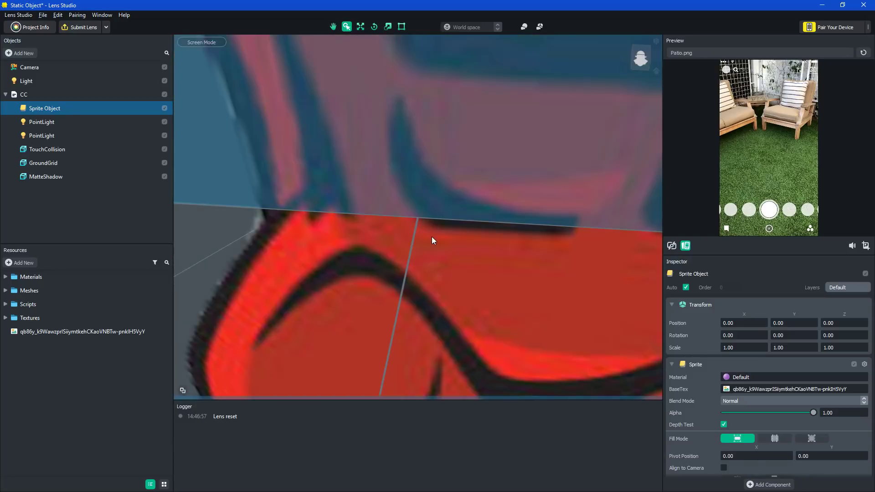
pyautogui.press('f')
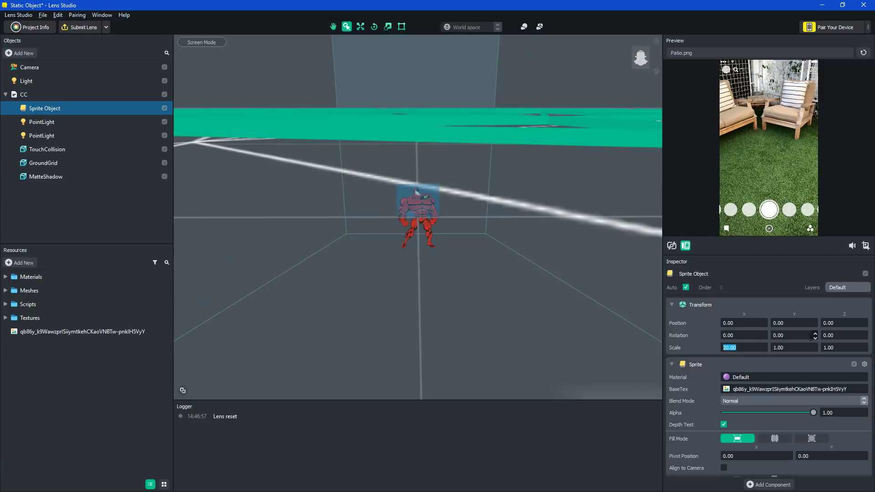
pyautogui.click(795, 348)
pyautogui.write('20')
pyautogui.press('Return')
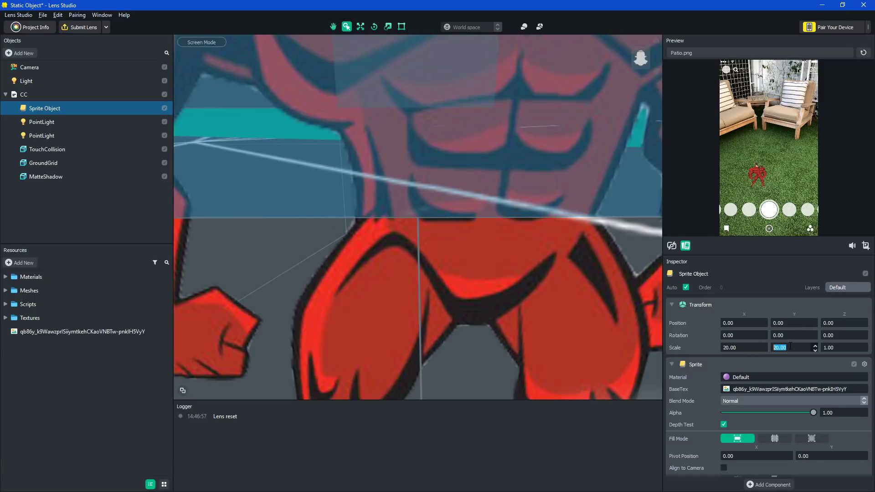
# Set the sprite's X and Y scale to 50
pyautogui.scroll(-4, 580, 321)
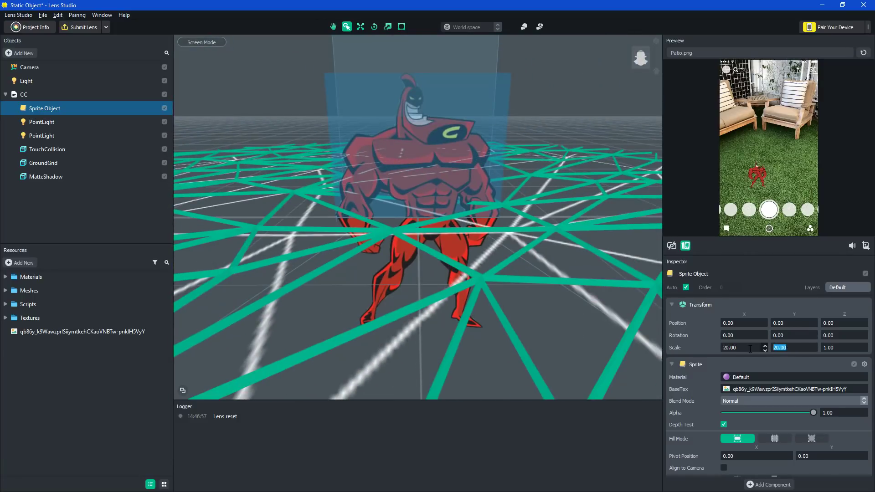
pyautogui.doubleClick(749, 349)
pyautogui.doubleClick(791, 349)
pyautogui.write('50')
pyautogui.press('Return')
pyautogui.scroll(-8, 456, 244)
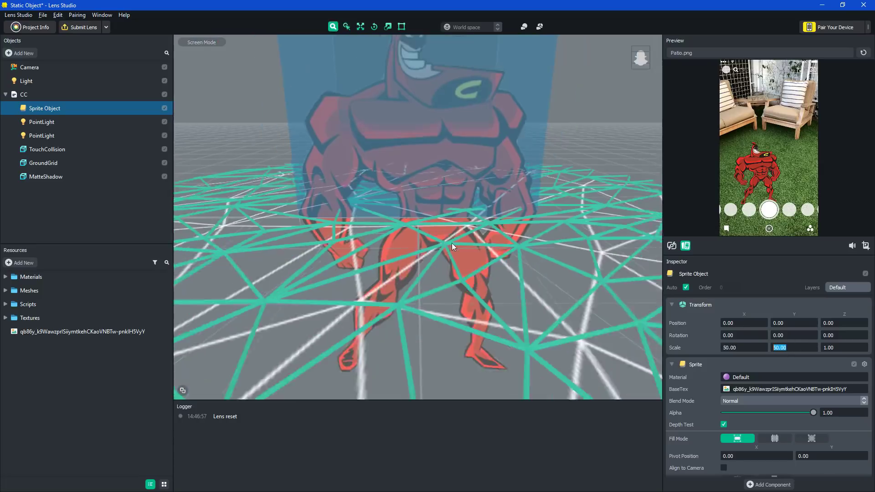
# Raise the sprite above the ground grid by setting its Y position to 40
pyautogui.scroll(3, 364, 210)
pyautogui.moveTo(367, 206)
pyautogui.keyDown('alt'); pyautogui.mouseDown()
pyautogui.moveTo(489, 229)
pyautogui.moveTo(589, 193)
pyautogui.moveTo(616, 195)
pyautogui.moveTo(587, 206)
pyautogui.moveTo(393, 196)
pyautogui.moveTo(368, 205)
pyautogui.mouseUp(); pyautogui.keyUp('alt')
pyautogui.keyDown('alt'); pyautogui.moveTo(368, 201); pyautogui.dragTo(588, 337, button='right'); pyautogui.keyUp('alt')
pyautogui.scroll(-3, 589, 337)
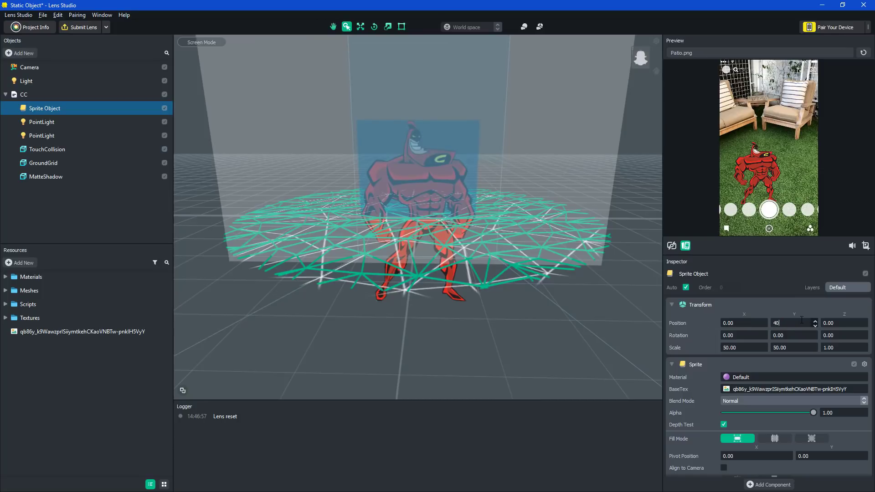
pyautogui.click(802, 320)
pyautogui.write('40')
pyautogui.press('Return')
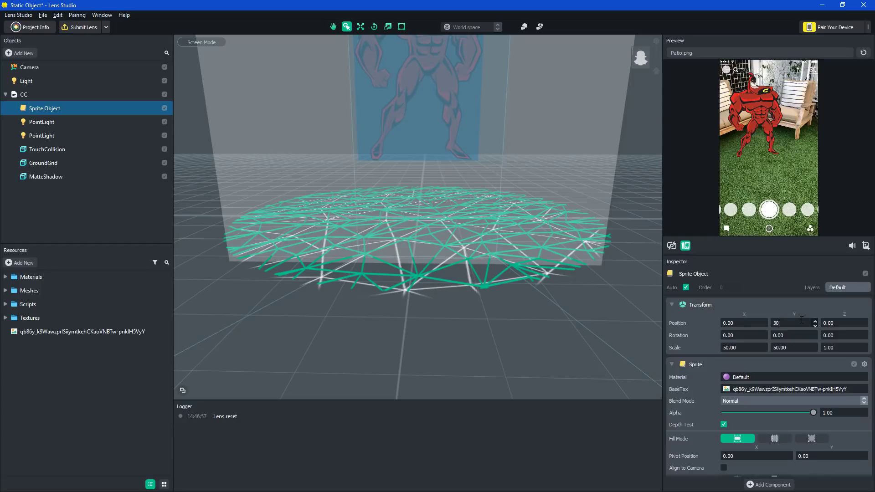
# Try Y positions of 20, 30 and 25 to bring the sprite's feet down to the ground grid
pyautogui.write('20')
pyautogui.press('Return')
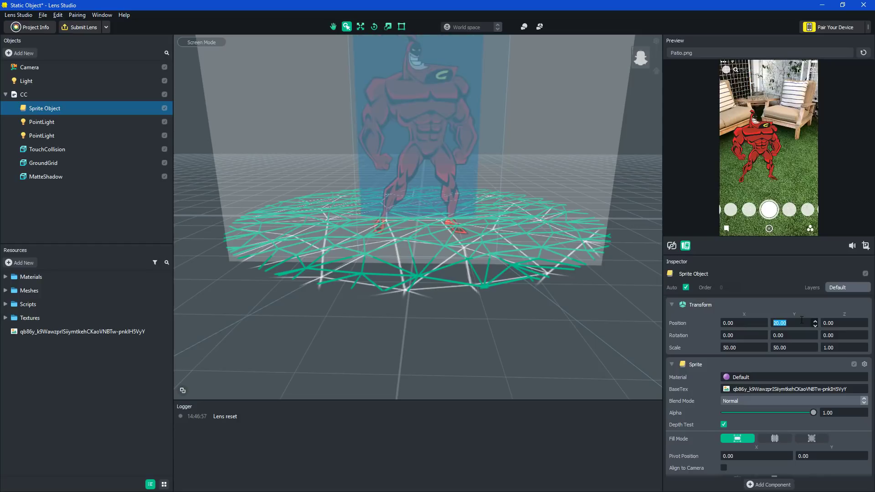
pyautogui.write('30')
pyautogui.press('Return')
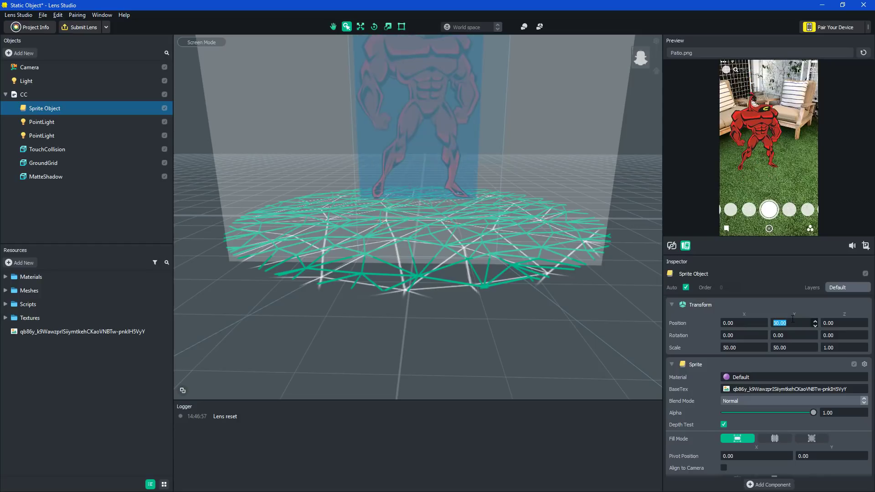
pyautogui.write('25')
pyautogui.press('Return')
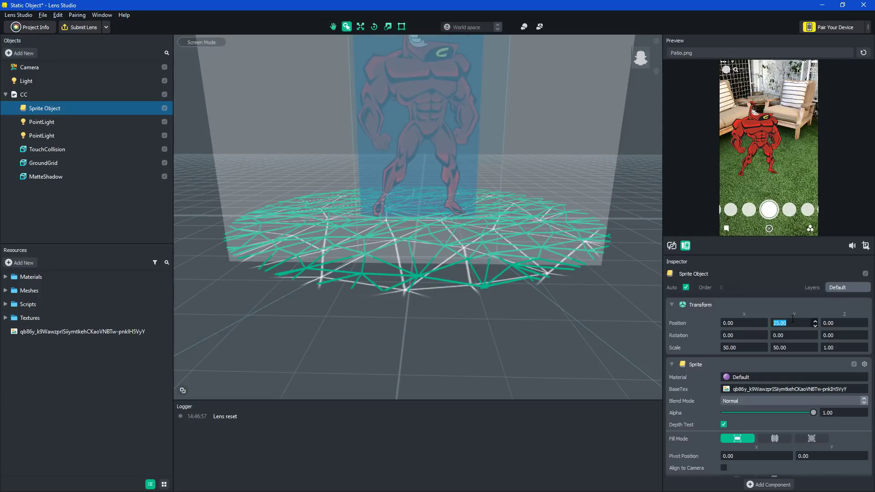
# Try Y positions of 27 and 26 for the sprite while viewing its feet close up
pyautogui.scroll(3, 480, 324)
pyautogui.keyDown('alt'); pyautogui.moveTo(480, 324); pyautogui.dragTo(482, 283); pyautogui.keyUp('alt')
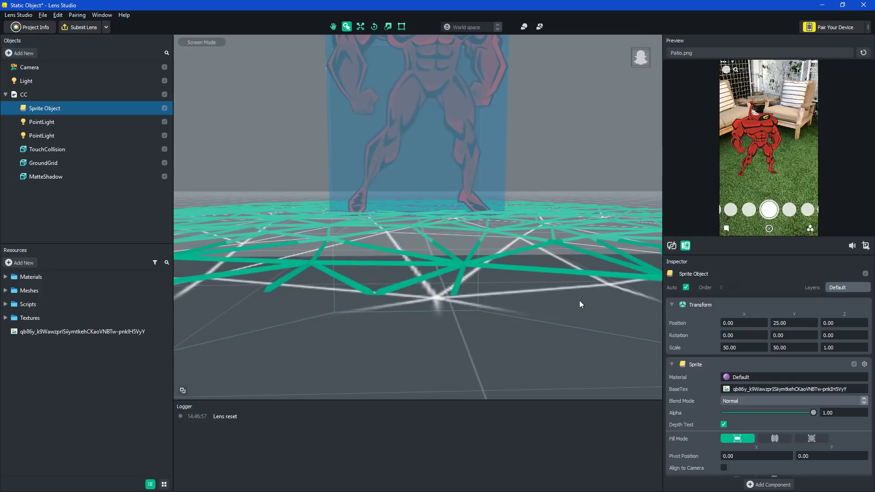
pyautogui.click(784, 321)
pyautogui.write('27')
pyautogui.press('Return')
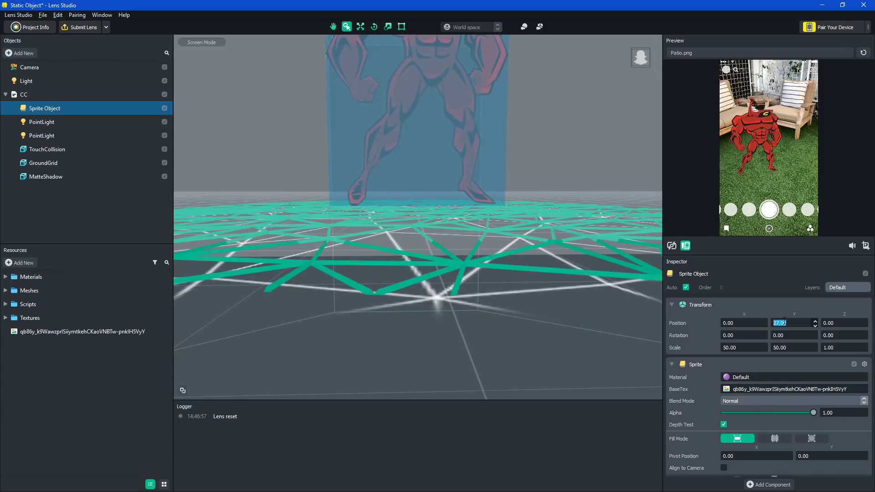
pyautogui.write('26')
pyautogui.press('Return')
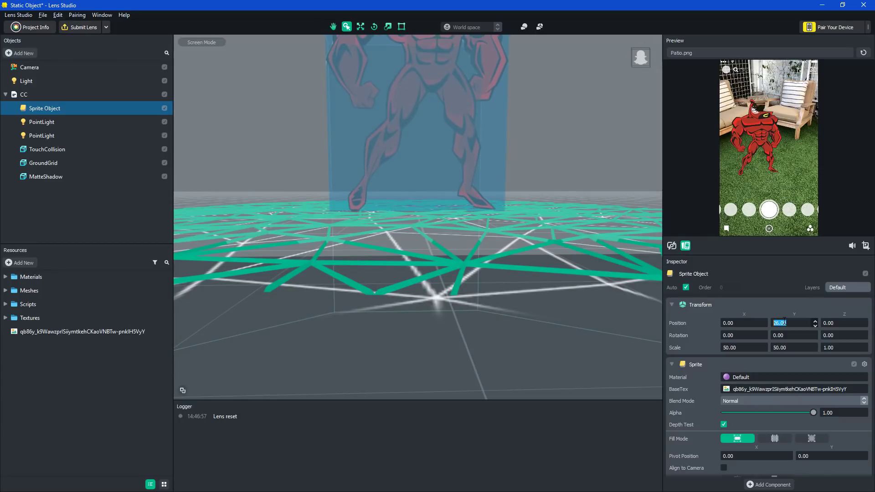
# Reselect the sprite object in CC and set its Y position to 25
pyautogui.keyDown('alt'); pyautogui.moveTo(631, 340); pyautogui.dragTo(625, 338); pyautogui.keyUp('alt')
pyautogui.click(625, 338)
pyautogui.scroll(-5, 629, 343)
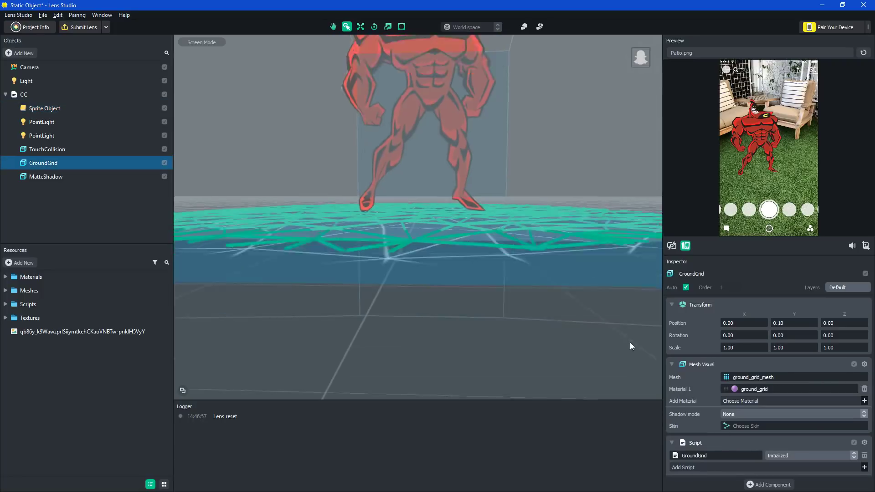
pyautogui.click(425, 165)
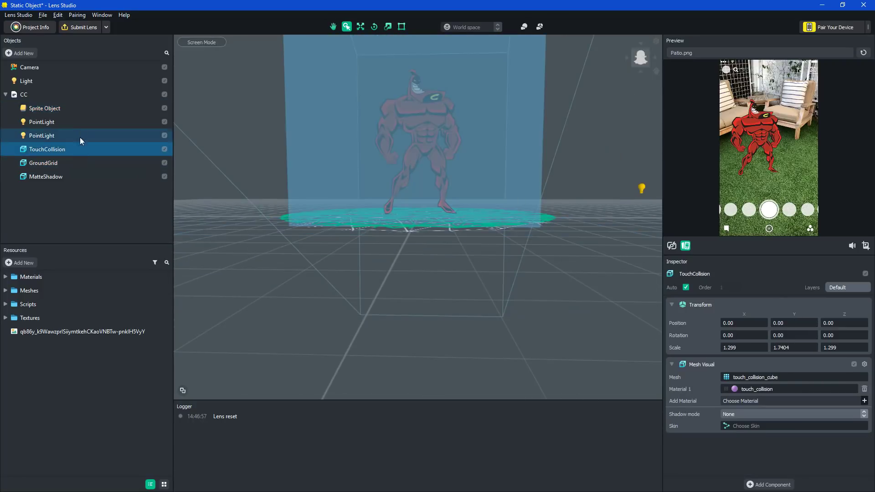
pyautogui.click(83, 108)
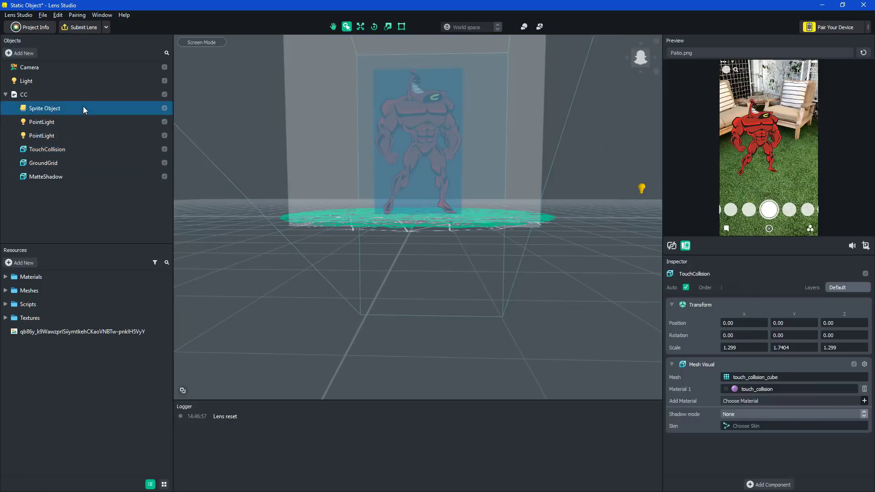
pyautogui.click(793, 320)
pyautogui.write('25')
pyautogui.press('Return')
# Examine the sprite's placement on the ground grid from several angles
pyautogui.click(574, 347)
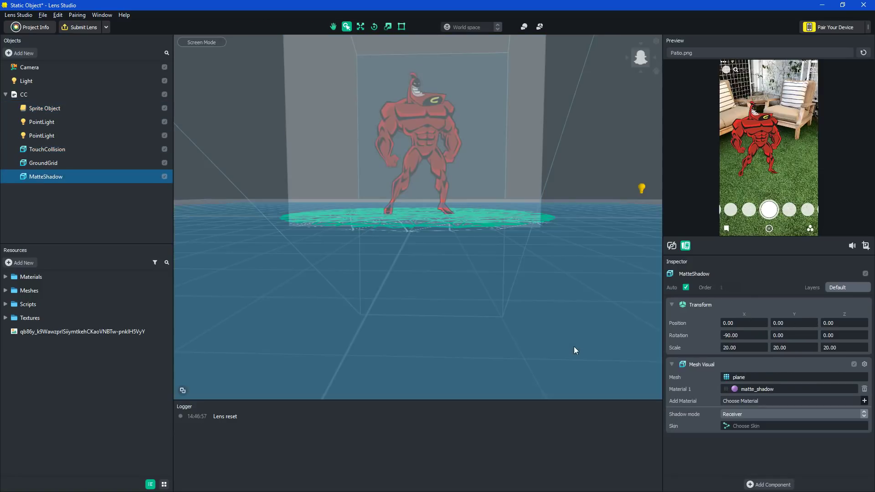
pyautogui.scroll(-3, 469, 287)
pyautogui.moveTo(469, 287); pyautogui.dragTo(472, 319, button='right')
pyautogui.click(550, 124)
pyautogui.moveTo(527, 200); pyautogui.dragTo(525, 205, button='right')
pyautogui.keyDown('alt'); pyautogui.moveTo(525, 209); pyautogui.dragTo(732, 137); pyautogui.keyUp('alt')
pyautogui.keyDown('alt'); pyautogui.moveTo(496, 231); pyautogui.dragTo(699, 140); pyautogui.keyUp('alt')
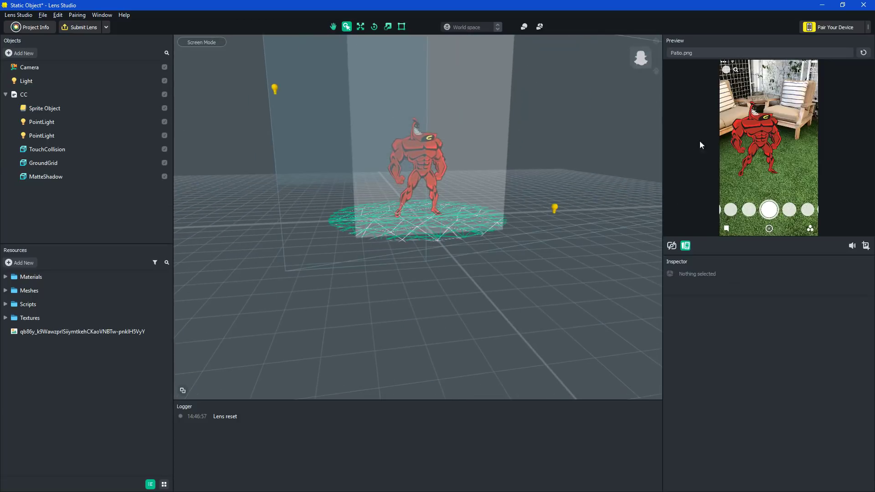
# Pair a mobile device with the project for testing the lens
pyautogui.click(849, 28)
pyautogui.moveTo(536, 188); pyautogui.dragTo(493, 205, button='right')
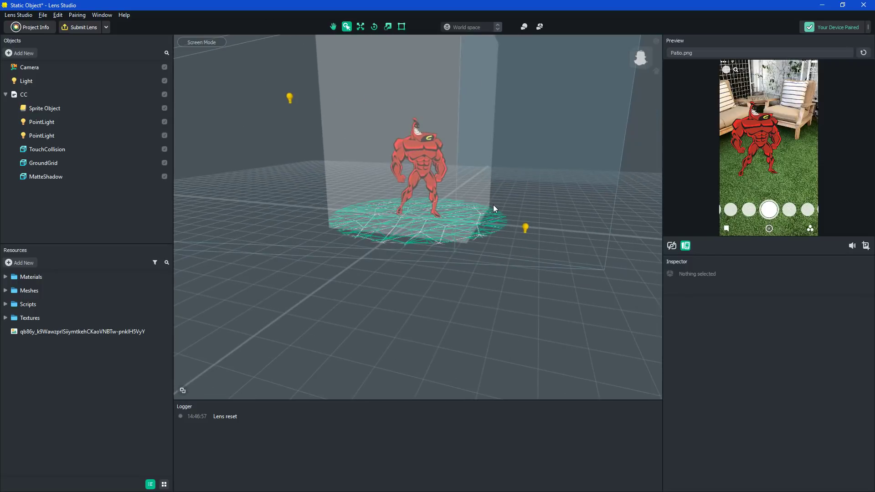
# Open the project info and select the existing lens name for replacement
pyautogui.click(38, 27)
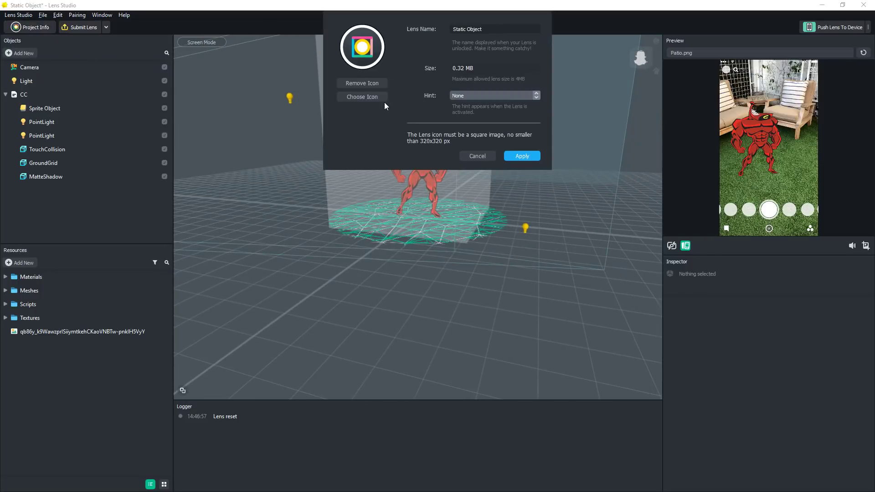
pyautogui.tripleClick(492, 30)
pyautogui.tripleClick(491, 30)
# Switch to the browser, review the Reddit request post for the red character, and return to Lens Studio
pyautogui.hotkey('alt', 'Tab')
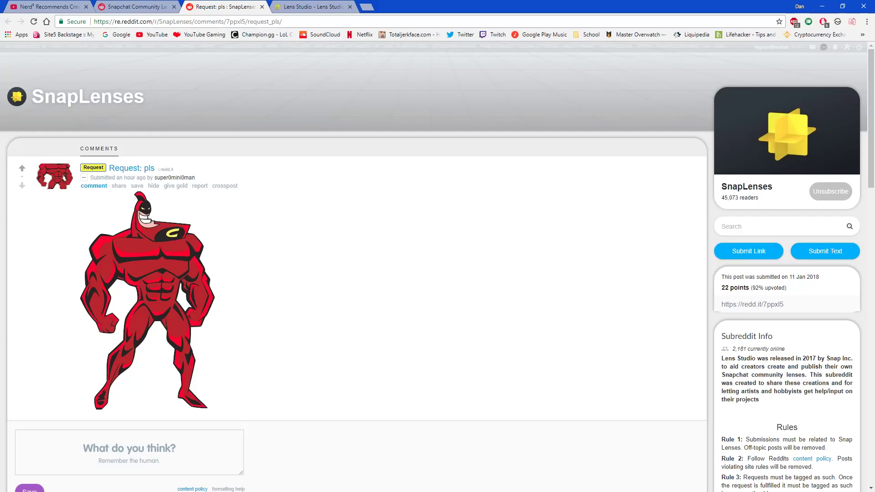
pyautogui.scroll(-2, 100, 376)
pyautogui.click(137, 377)
pyautogui.scroll(2, 423, 164)
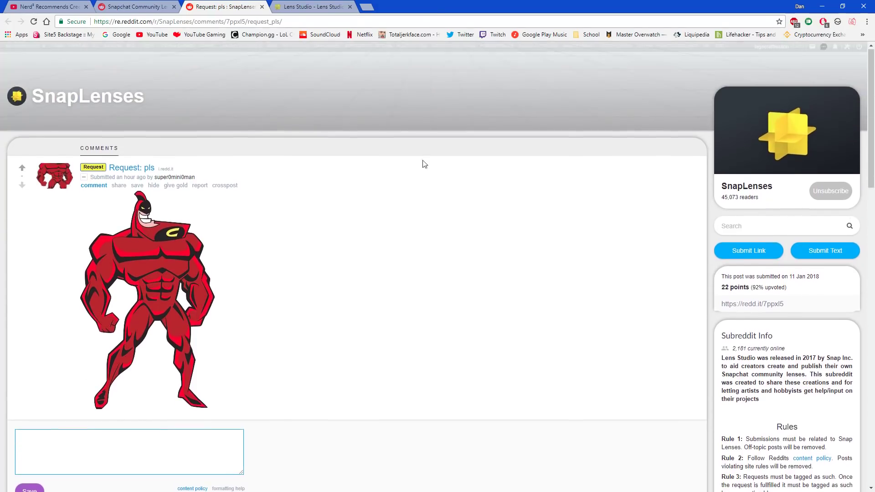
pyautogui.moveTo(524, 6); pyautogui.dragTo(0, 9)
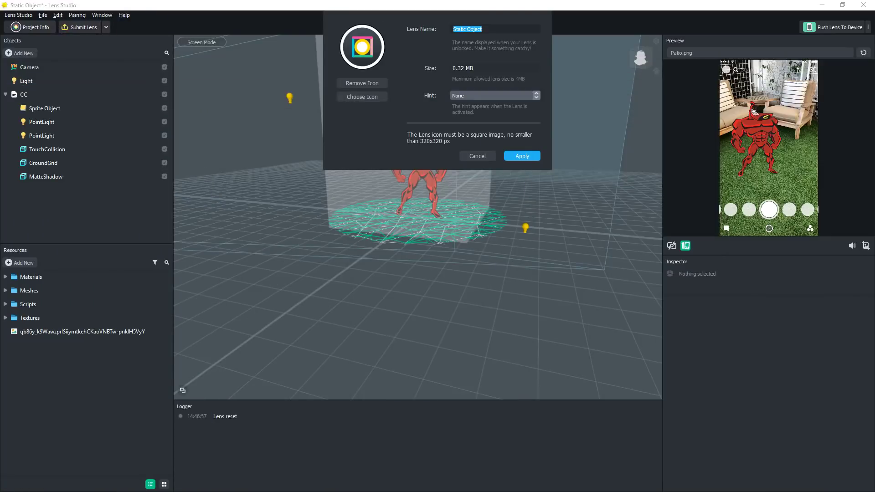
# Set the lens name to Crimson Chin
pyautogui.write('crimson chin')
pyautogui.press('Delete')
pyautogui.press('Delete')
pyautogui.write('Cr')
pyautogui.press('Delete')
pyautogui.write('C')
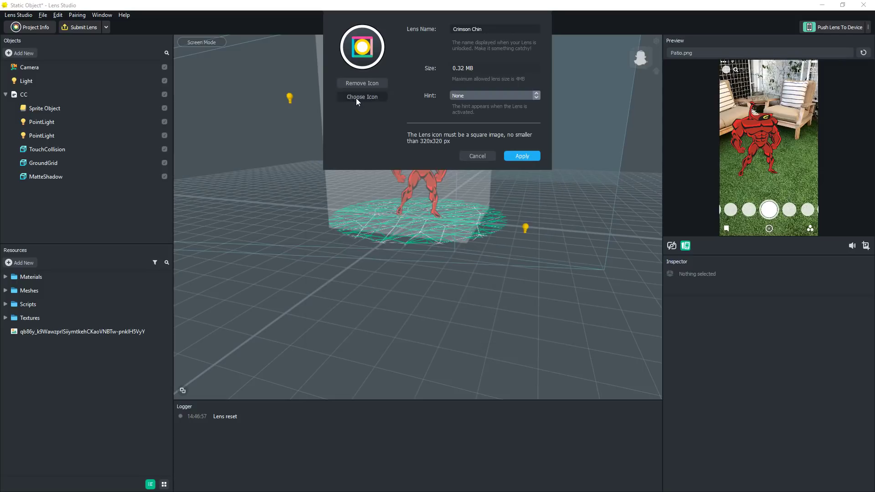
# Try to use the red character PNG from the Desktop as the lens icon
pyautogui.click(356, 97)
pyautogui.moveTo(475, 12); pyautogui.dragTo(319, 92)
pyautogui.scroll(-8, 419, 205)
pyautogui.click(420, 187)
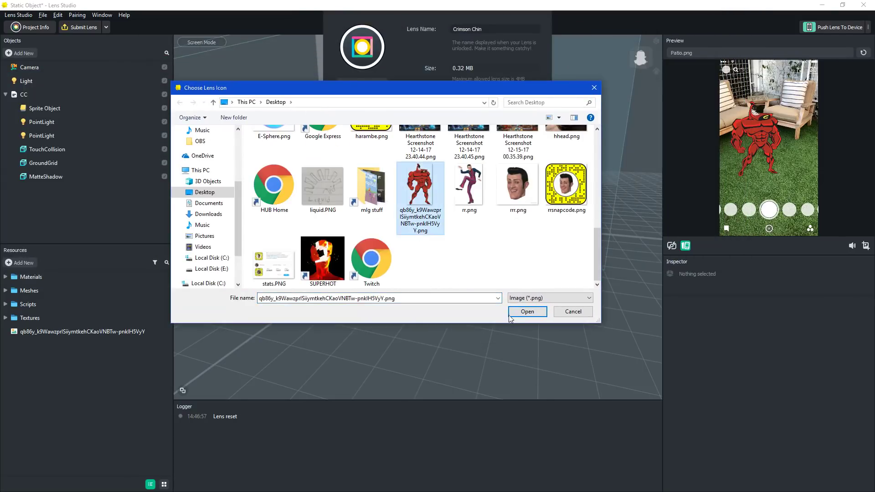
pyautogui.click(510, 314)
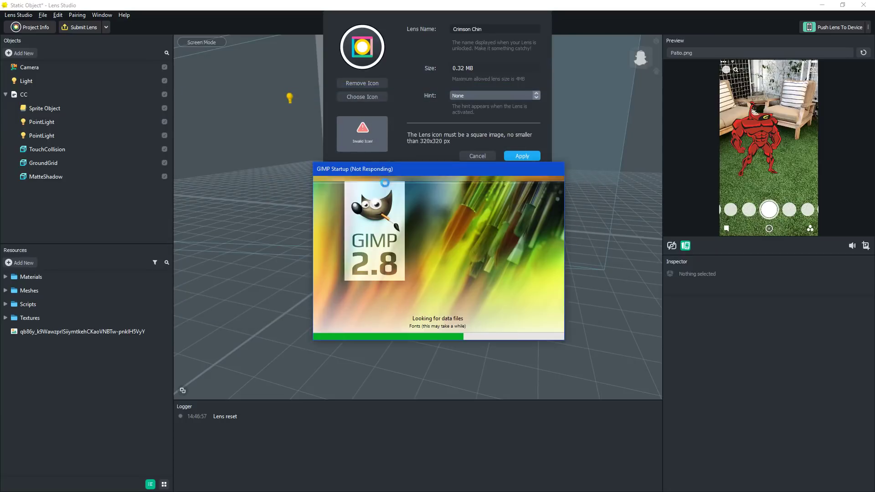
pyautogui.moveTo(396, 168); pyautogui.dragTo(411, 137)
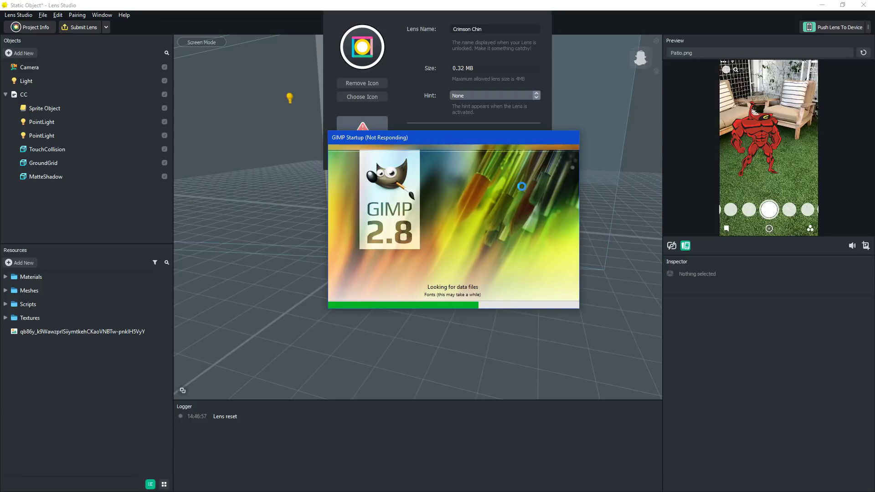
pyautogui.moveTo(426, 137); pyautogui.dragTo(417, 135)
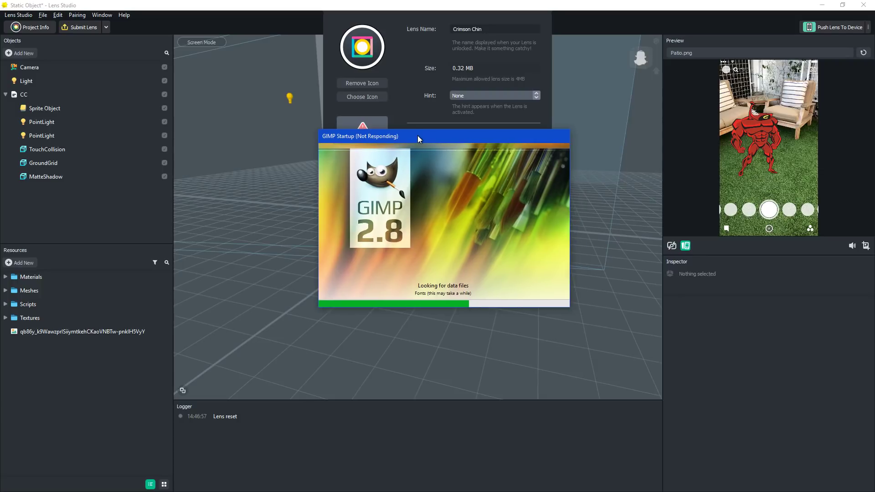
pyautogui.click(418, 135)
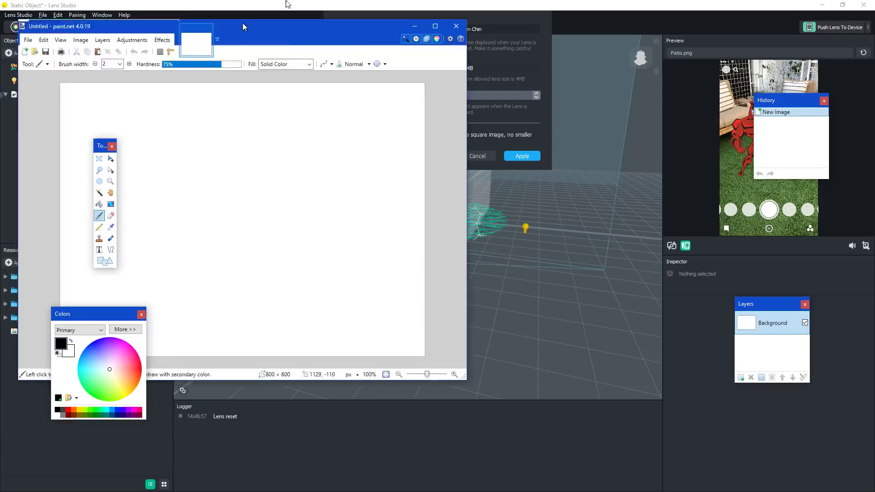
# Switch to paint.net and open the red character PNG for editing
pyautogui.doubleClick(242, 23)
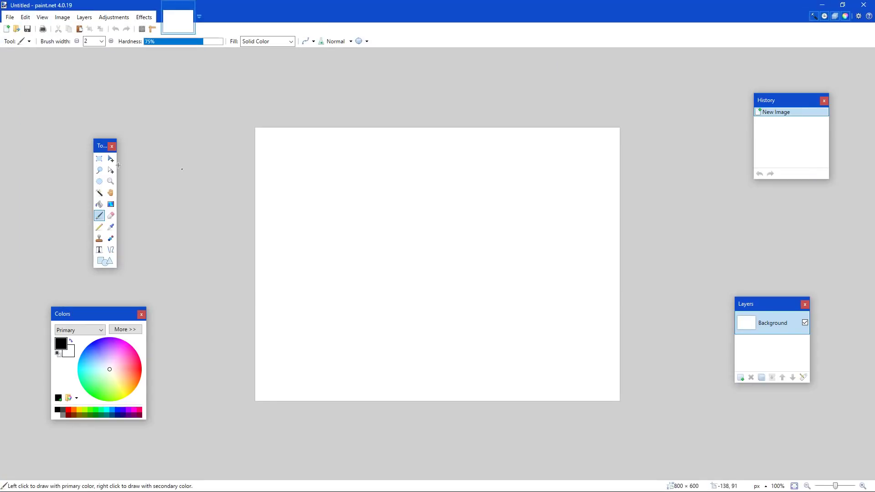
pyautogui.moveTo(0, 182); pyautogui.dragTo(442, 206)
pyautogui.click(412, 258)
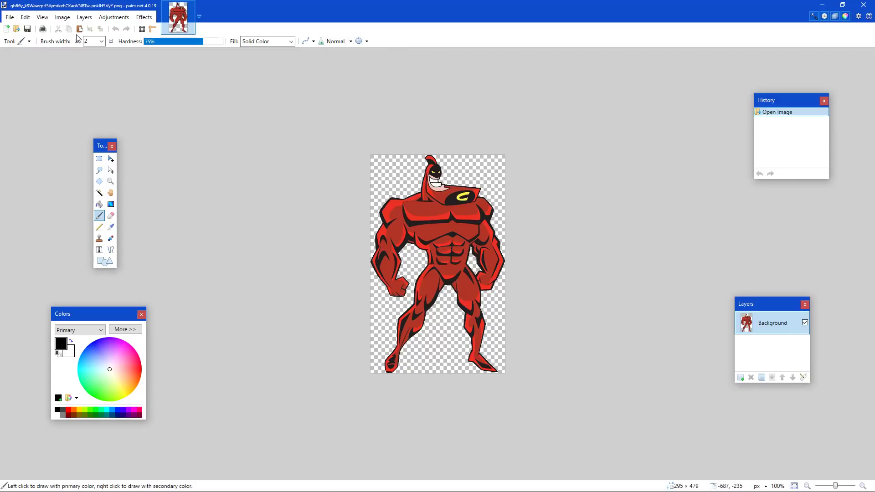
# Resize the image's canvas to 320 × 320 pixels, anchored at the top left
pyautogui.click(87, 20)
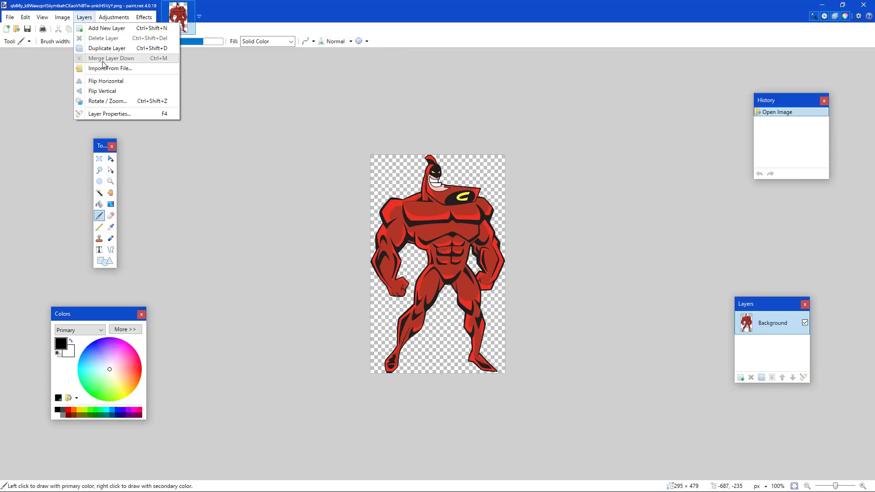
pyautogui.moveTo(63, 17)
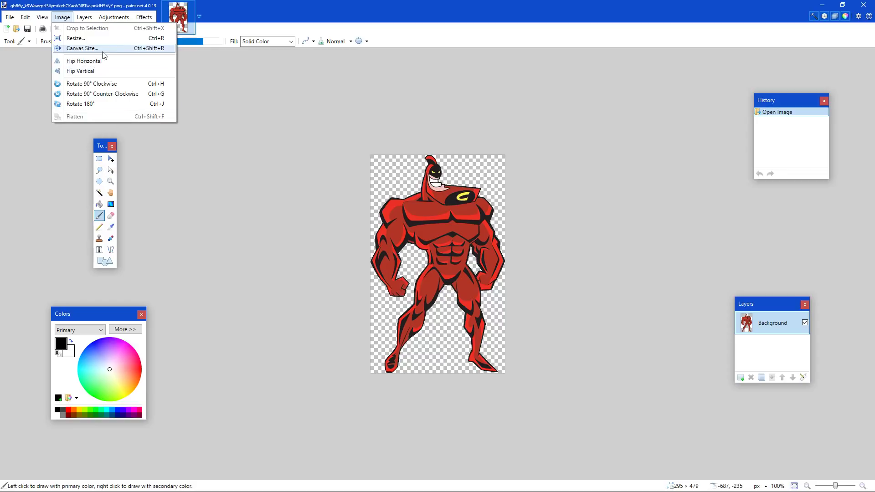
pyautogui.click(82, 48)
pyautogui.write('320')
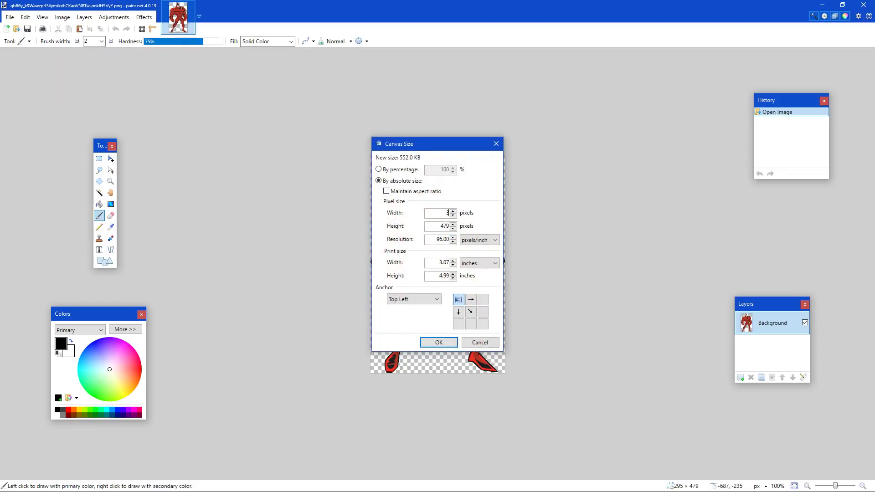
pyautogui.click(442, 226)
pyautogui.write('320')
pyautogui.doubleClick(449, 226)
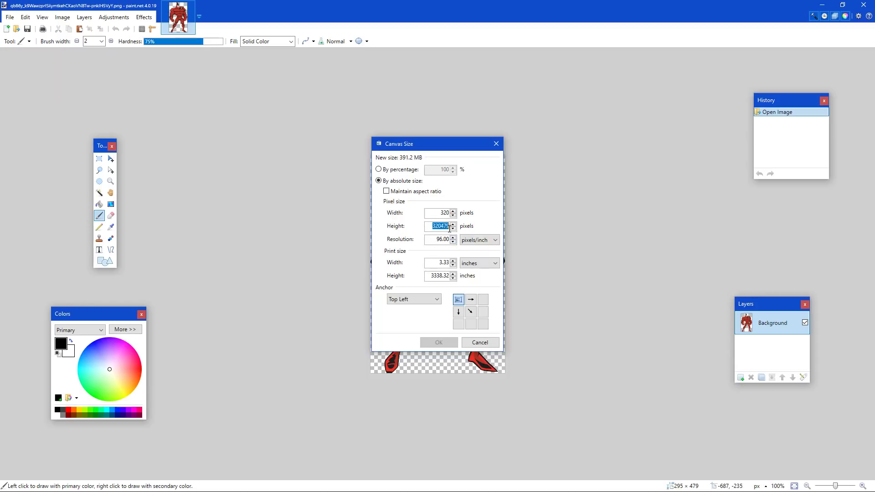
pyautogui.write('324')
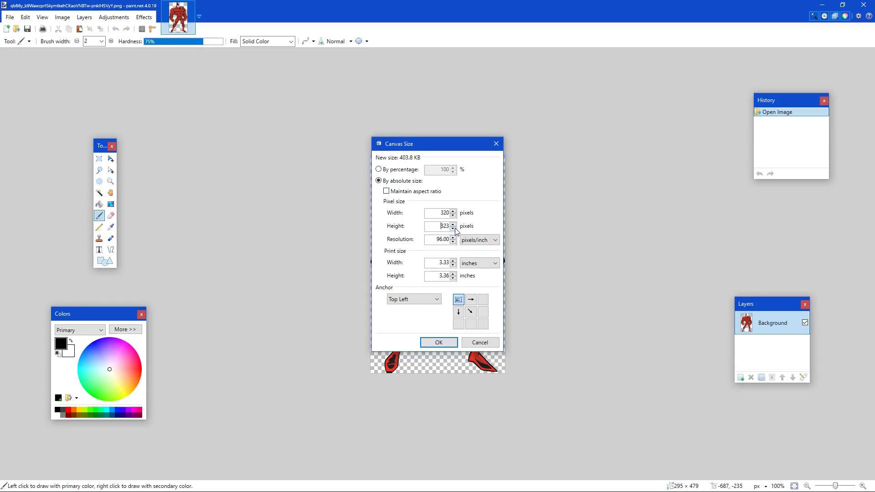
pyautogui.click(438, 342)
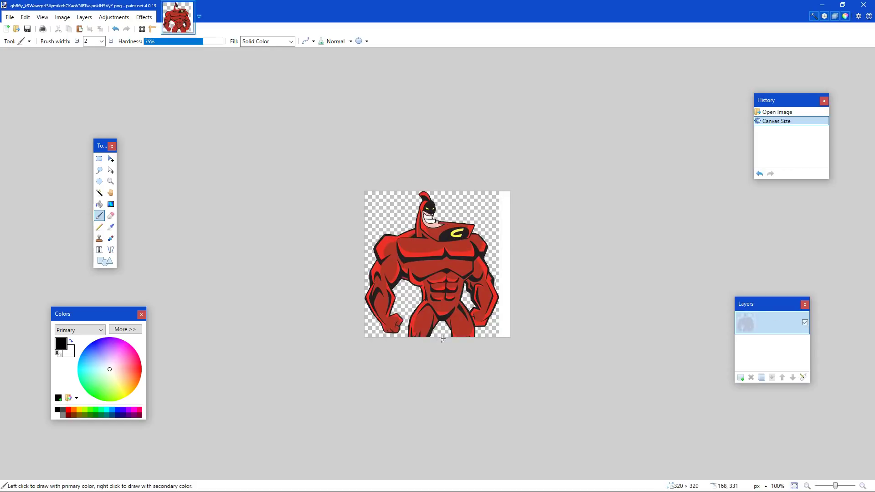
# Copy a rectangular area of about 200 × 131 px around the character's head and chin
pyautogui.keyDown('ctrl'); pyautogui.scroll(2, 460, 293); pyautogui.keyUp('ctrl')
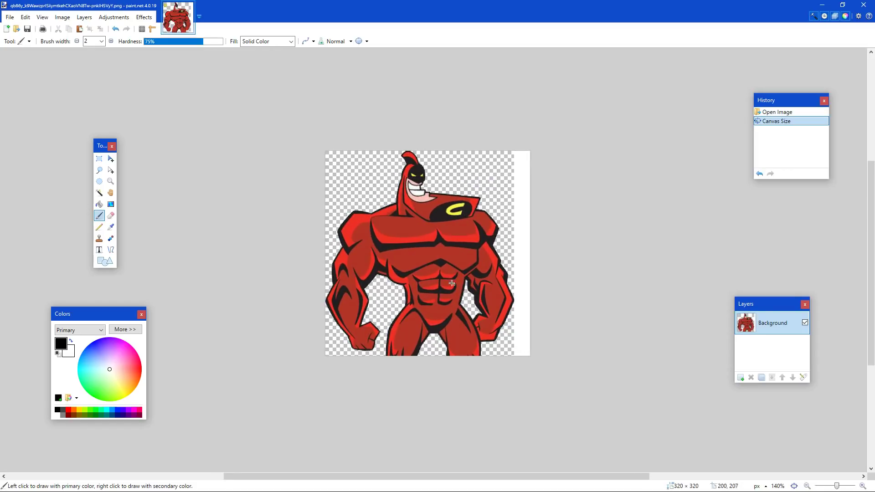
pyautogui.click(99, 158)
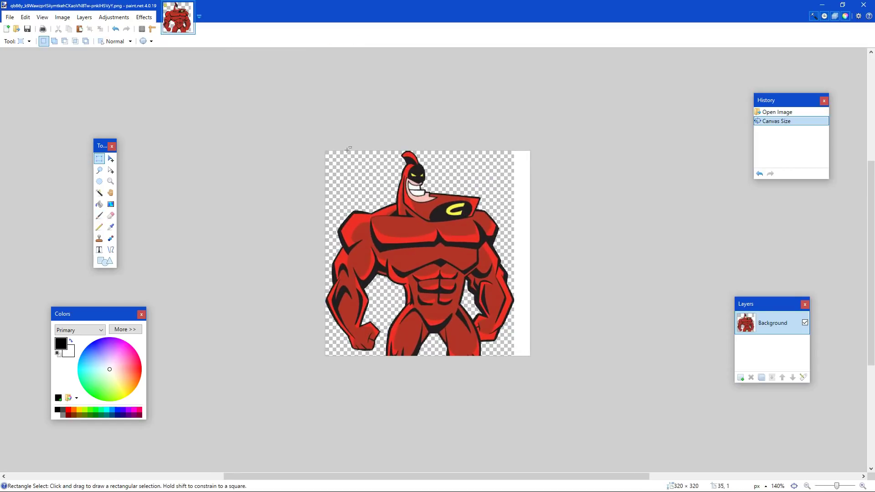
pyautogui.moveTo(314, 143); pyautogui.dragTo(361, 147)
pyautogui.click(499, 234)
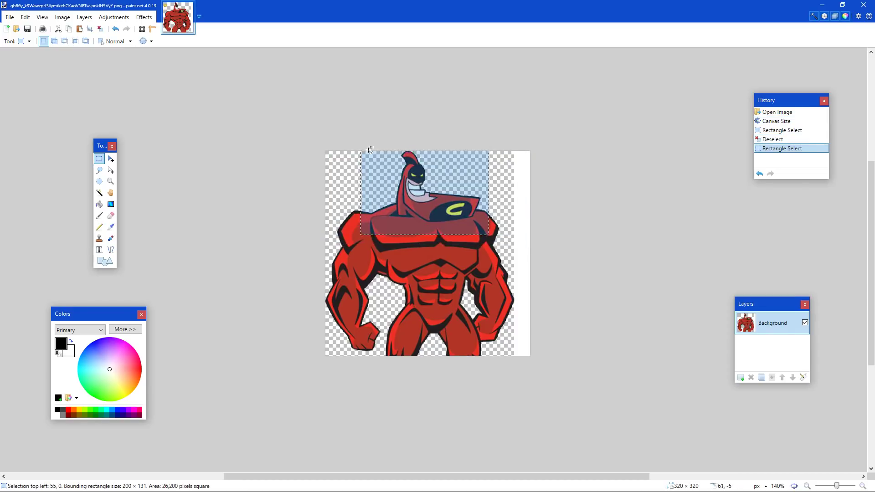
# Erase the entire canvas and paste the copied head and chin onto it
pyautogui.click(447, 249)
pyautogui.moveTo(545, 367); pyautogui.dragTo(275, 121)
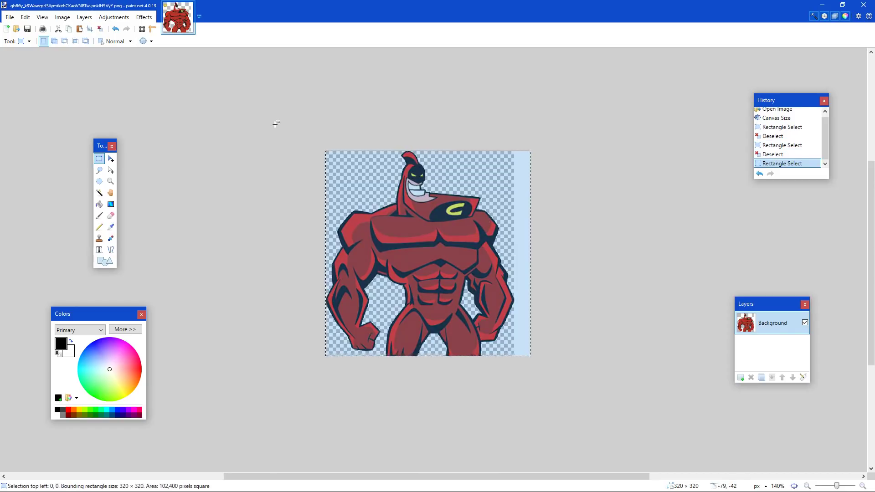
pyautogui.press('Delete')
pyautogui.hotkey('ctrl', 'v')
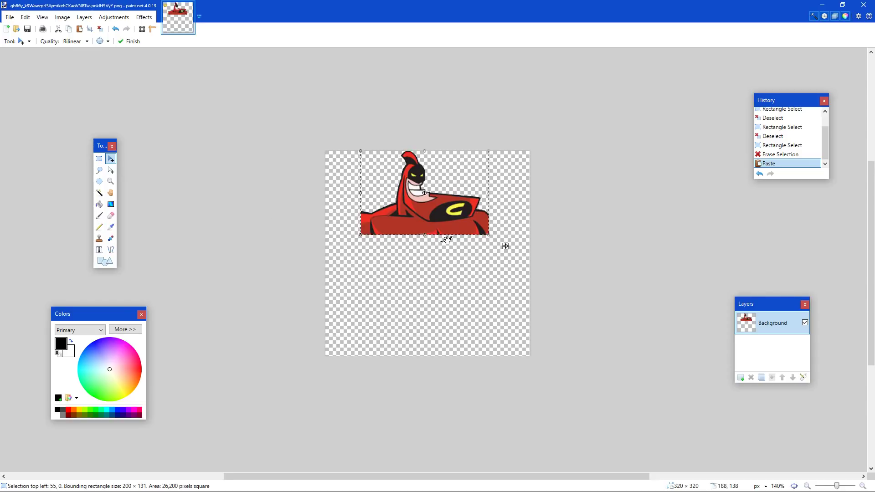
pyautogui.keyDown('ctrl'); pyautogui.scroll(2, 446, 237); pyautogui.keyUp('ctrl')
pyautogui.keyDown('ctrl'); pyautogui.scroll(1, 433, 225); pyautogui.keyUp('ctrl')
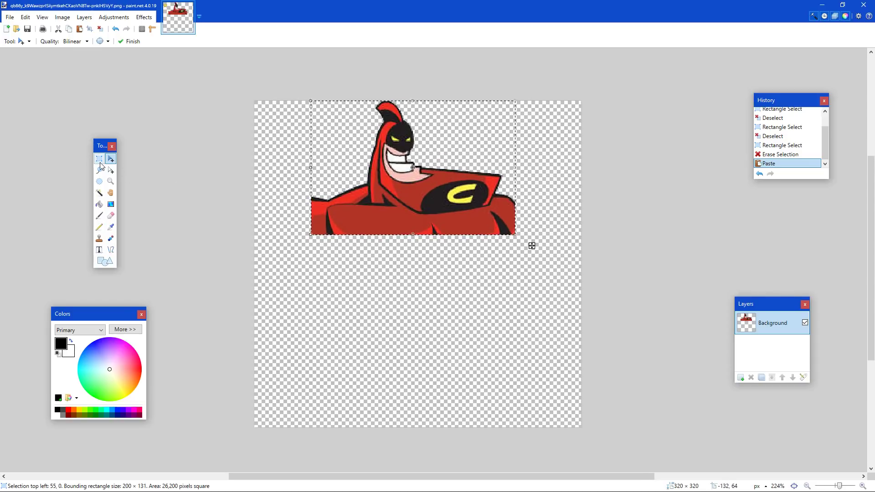
pyautogui.click(112, 172)
pyautogui.moveTo(429, 170); pyautogui.dragTo(439, 269)
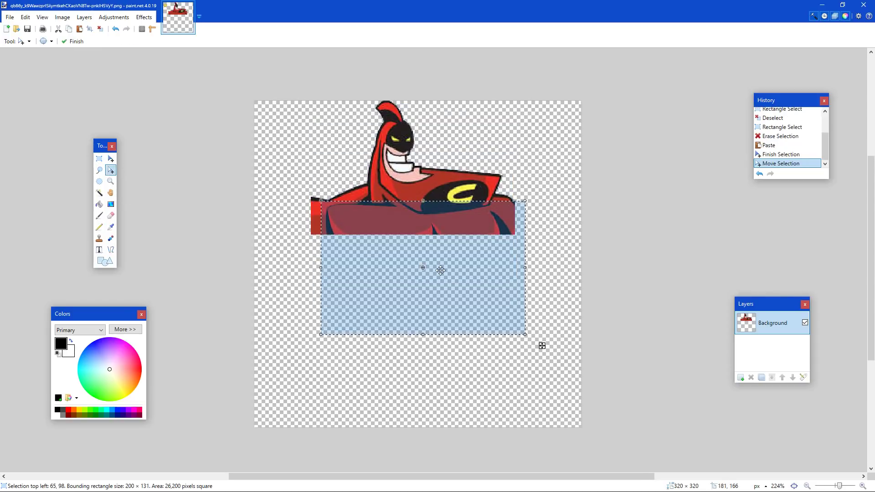
pyautogui.click(111, 160)
pyautogui.moveTo(305, 106); pyautogui.dragTo(498, 223)
pyautogui.hotkey('ctrl', 'z')
pyautogui.hotkey('ctrl', 'z')
pyautogui.hotkey('ctrl', 'z')
pyautogui.hotkey('ctrl', 'z')
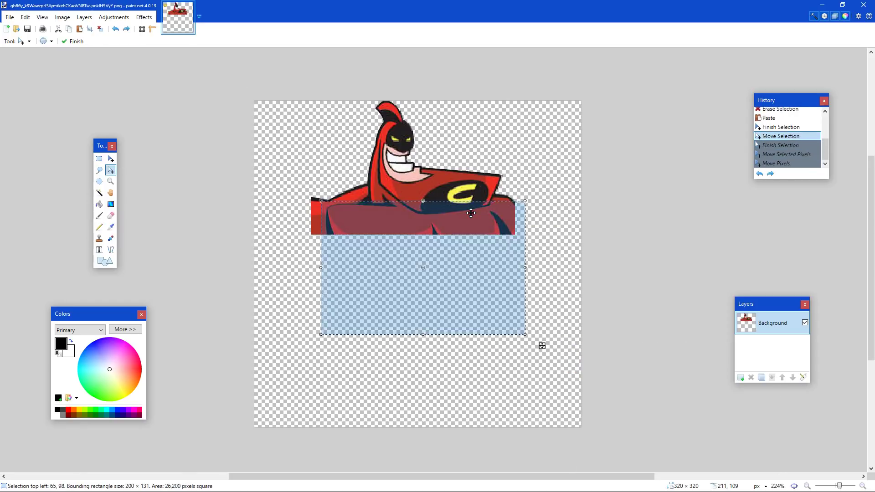
# Enlarge the pasted head and chin to about 456 × 322 px and reposition it so the face and chin fill the square canvas
pyautogui.click(110, 159)
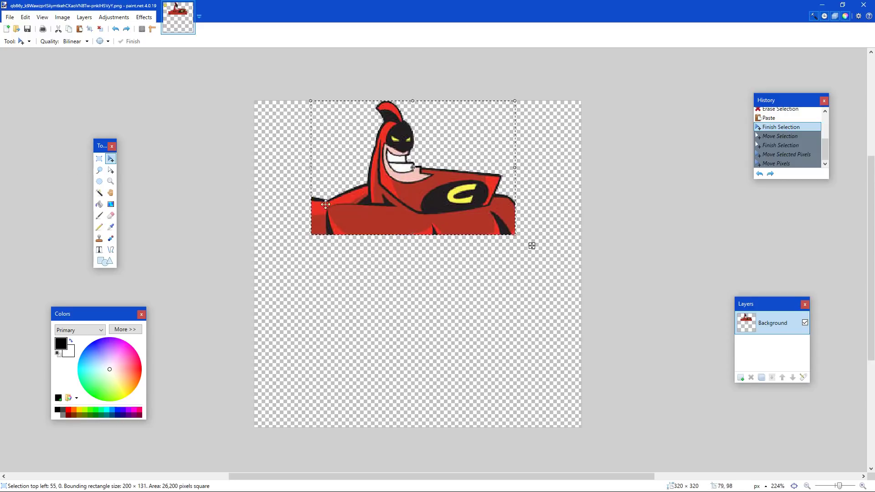
pyautogui.moveTo(314, 236); pyautogui.dragTo(257, 430)
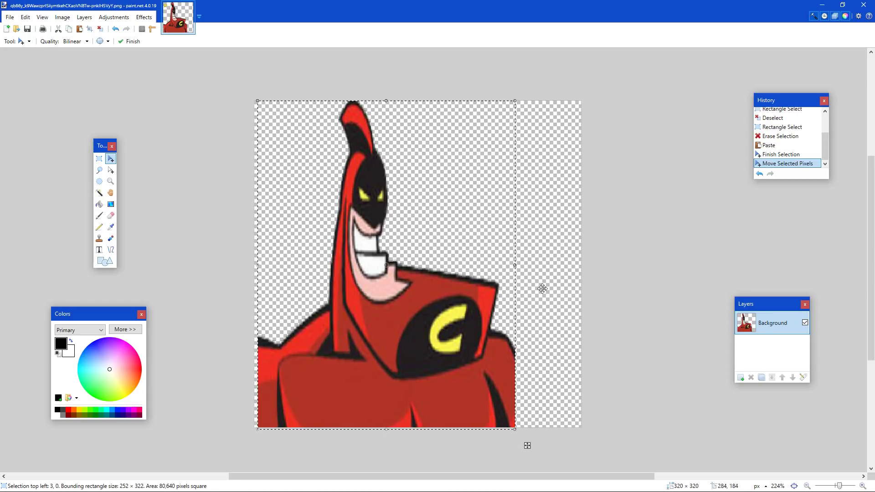
pyautogui.moveTo(515, 267); pyautogui.dragTo(797, 272)
pyautogui.moveTo(541, 293); pyautogui.dragTo(401, 297)
pyautogui.moveTo(653, 273); pyautogui.dragTo(583, 277)
pyautogui.moveTo(433, 313); pyautogui.dragTo(456, 317)
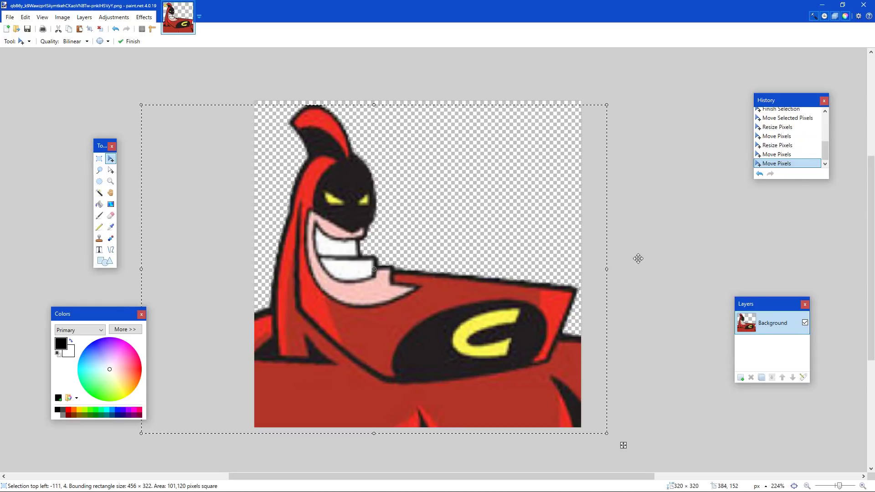
# Save the edited image to the Desktop as a separate PNG named cc, with auto-detected bit depth
pyautogui.hotkey('ctrl', 's')
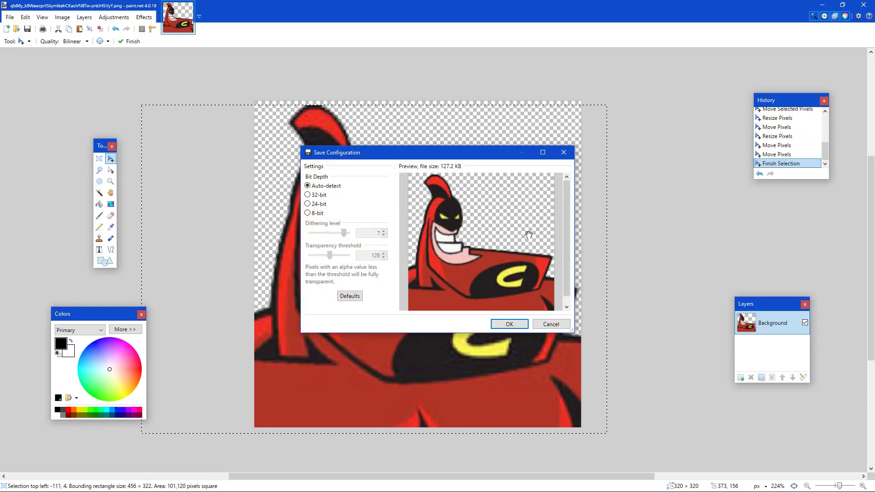
pyautogui.click(551, 324)
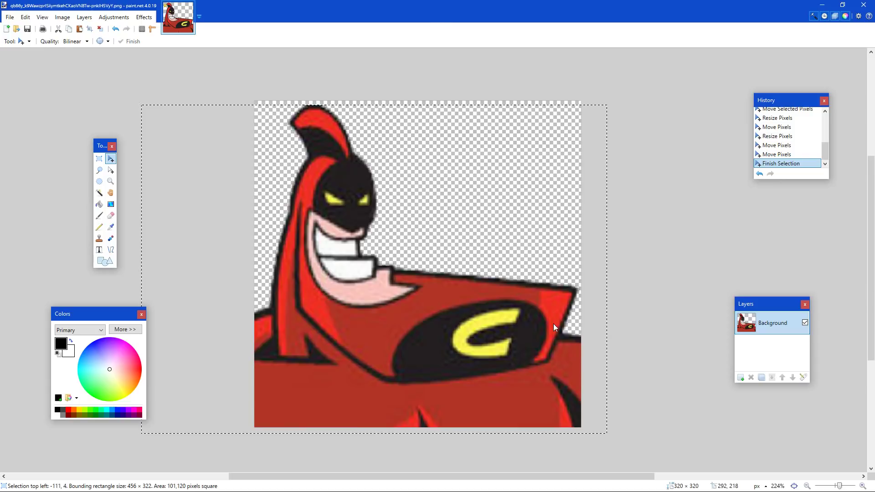
pyautogui.hotkey('ctrl', 'shift', 's')
pyautogui.write('cc')
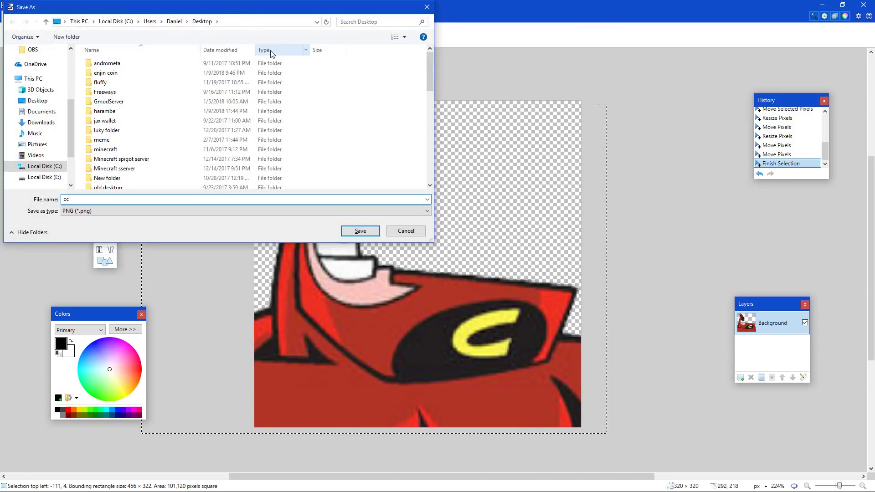
pyautogui.click(360, 231)
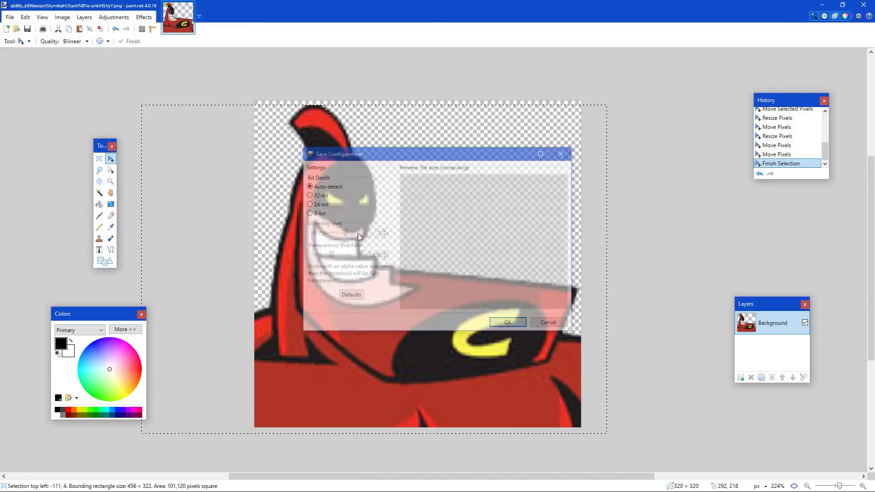
pyautogui.click(503, 329)
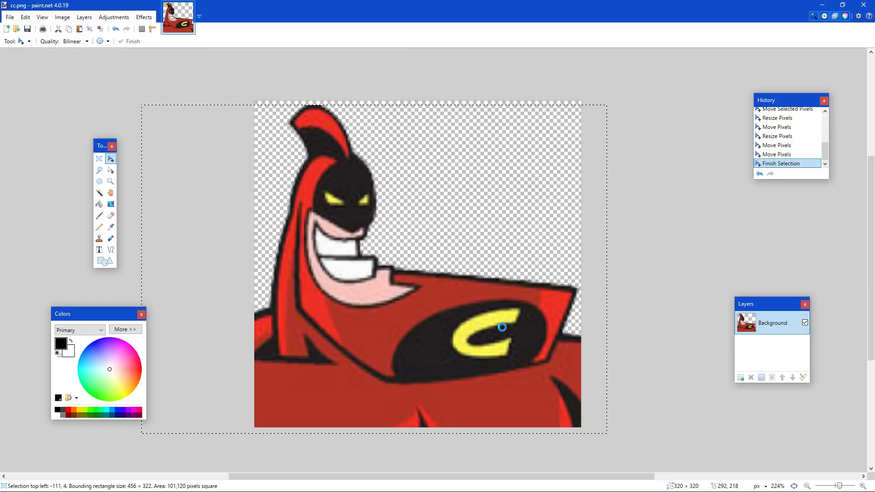
# Return to Lens Studio and apply cc.png from the Desktop as the lens icon
pyautogui.hotkey('alt', 'Tab')
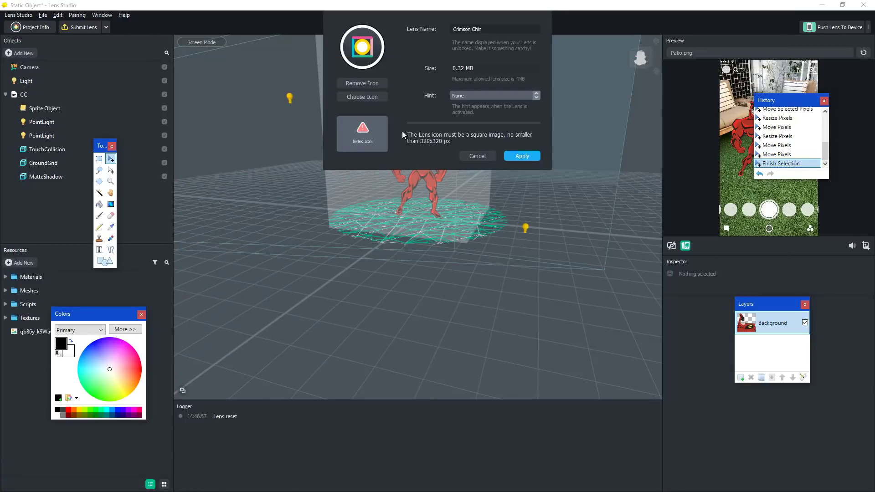
pyautogui.click(362, 96)
pyautogui.scroll(5, 462, 229)
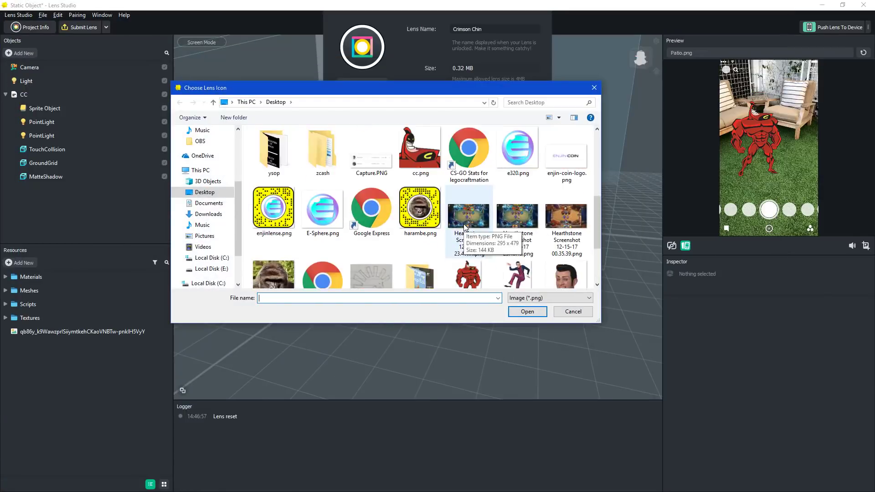
pyautogui.scroll(-5, 441, 258)
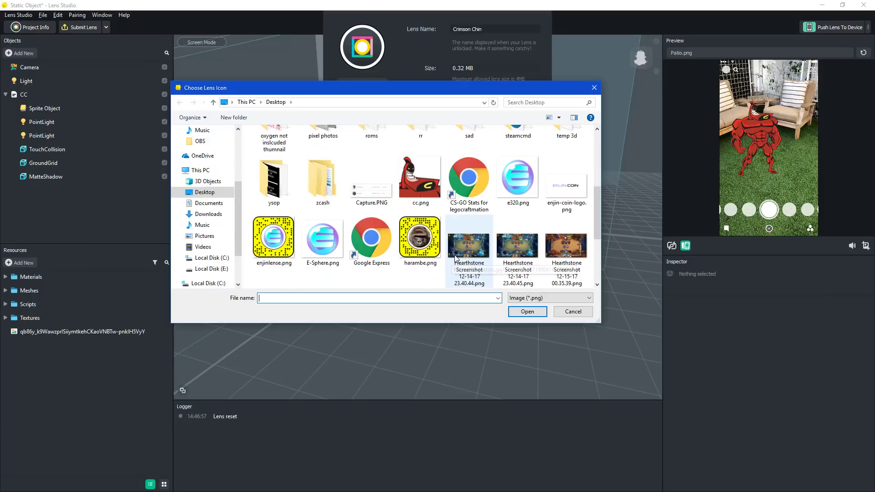
pyautogui.click(420, 153)
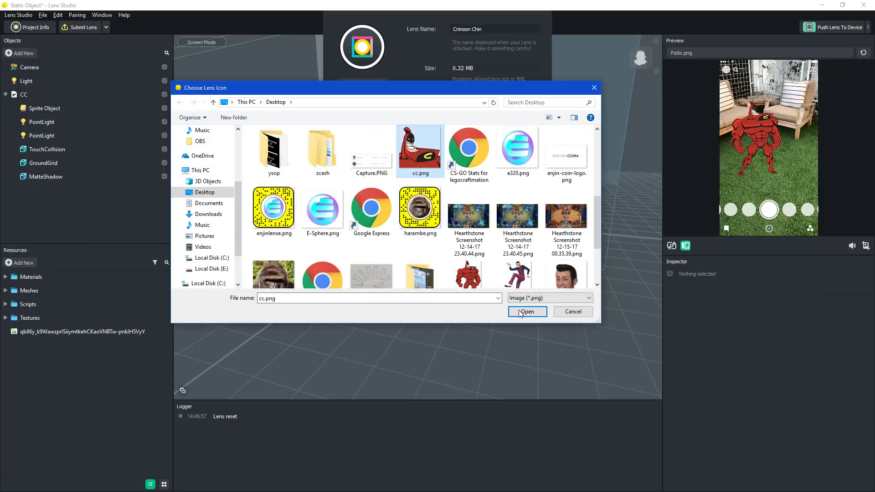
pyautogui.click(527, 311)
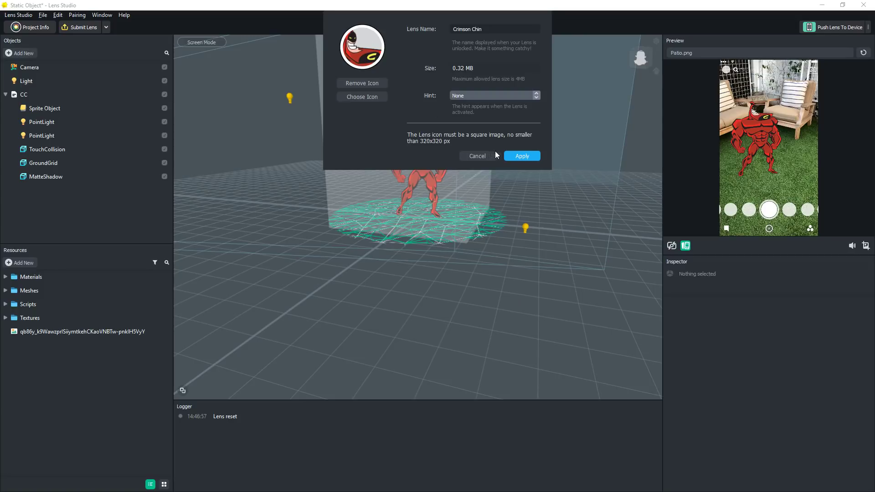
pyautogui.click(516, 155)
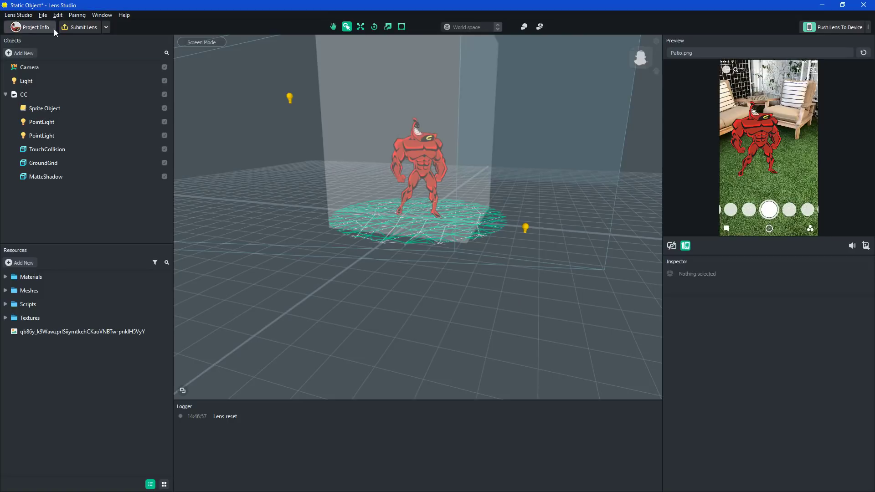
# Reopen the project info, check the available hint options and keep the hint at None
pyautogui.click(40, 27)
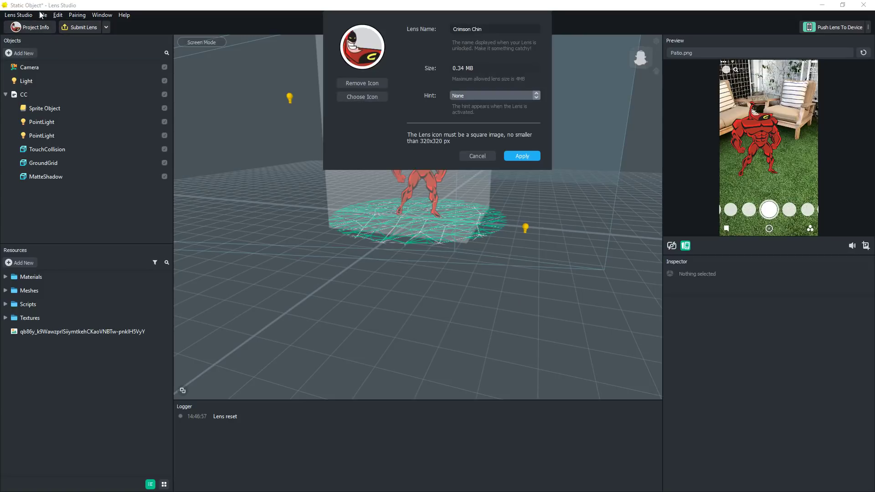
pyautogui.click(493, 95)
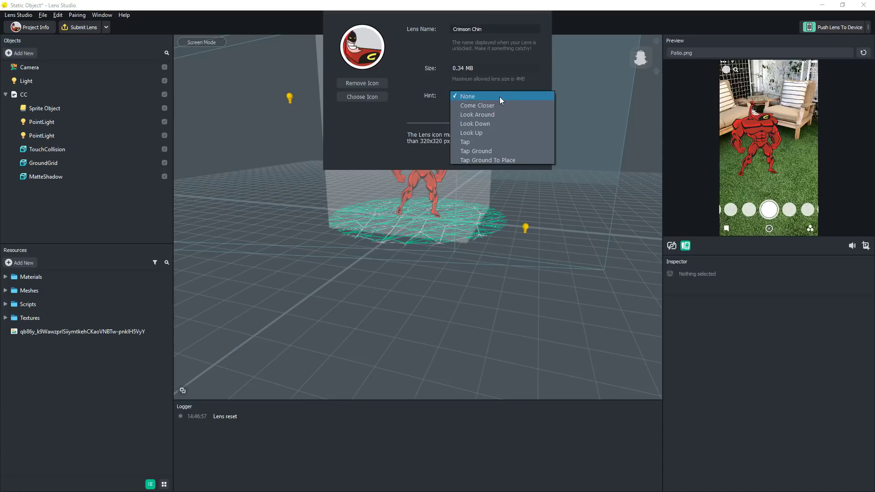
pyautogui.click(428, 120)
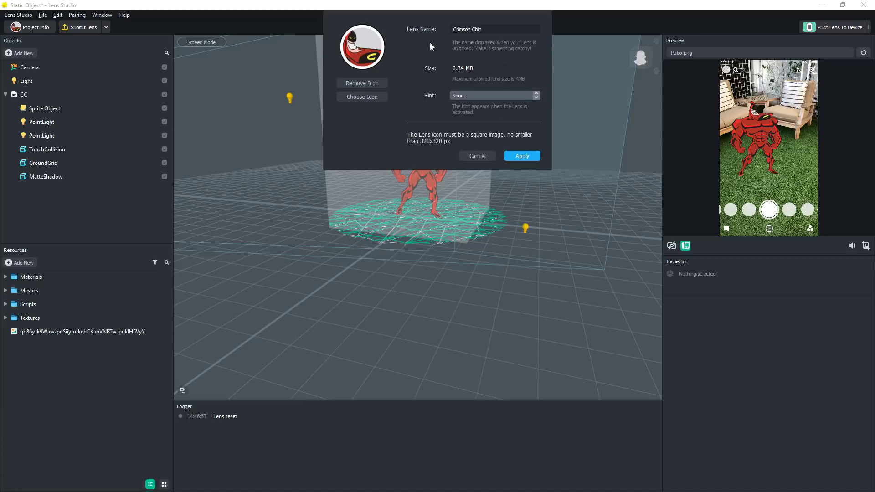
pyautogui.click(527, 156)
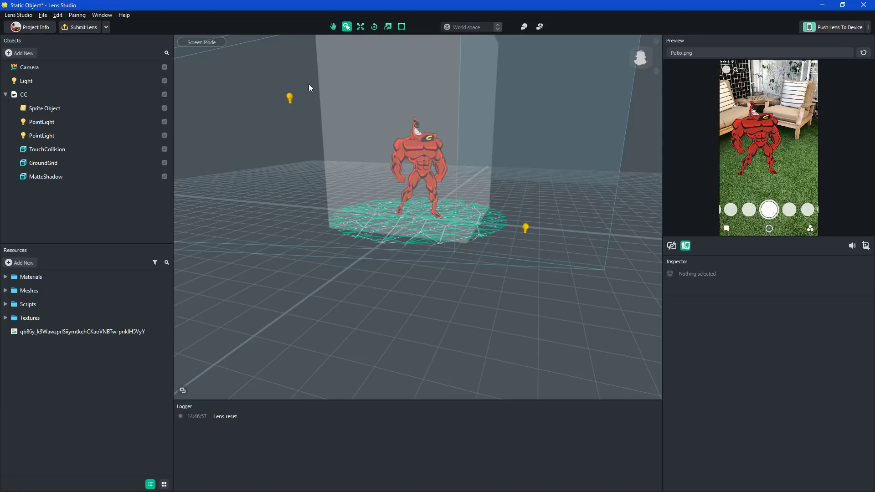
# Submit the Crimson Chin lens for its first release and check its details in the My Lenses list
pyautogui.click(82, 27)
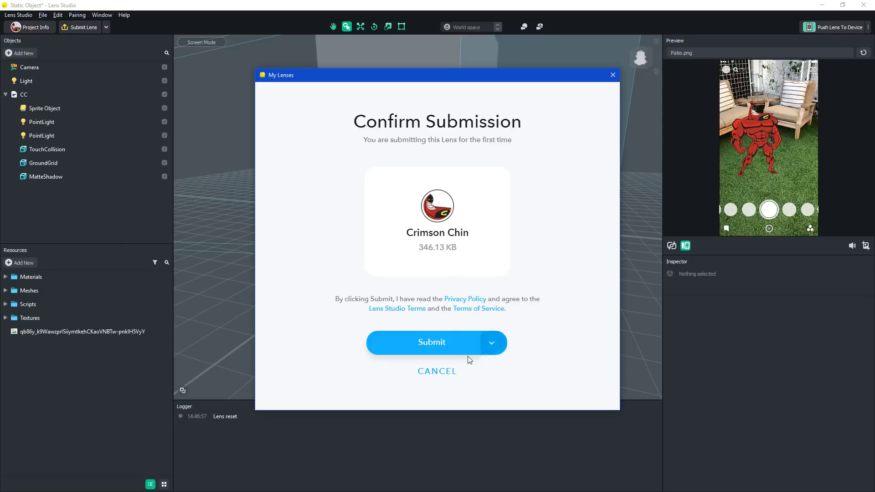
pyautogui.click(433, 344)
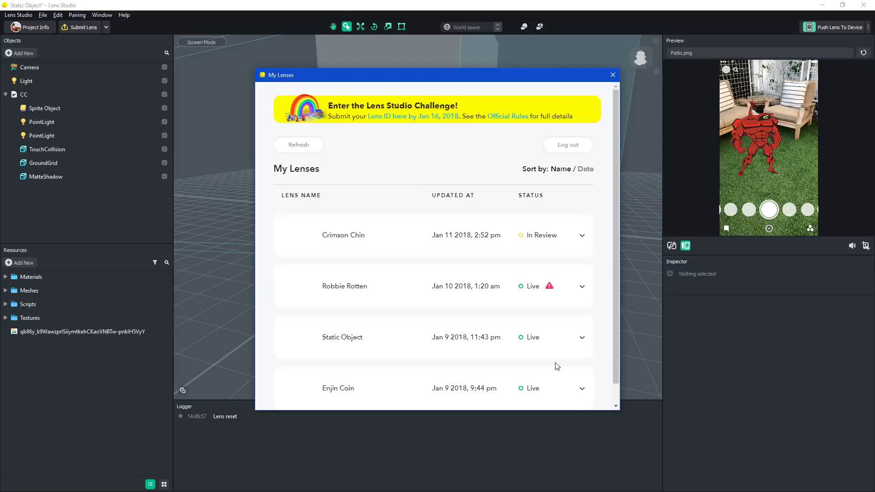
pyautogui.scroll(-1, 533, 321)
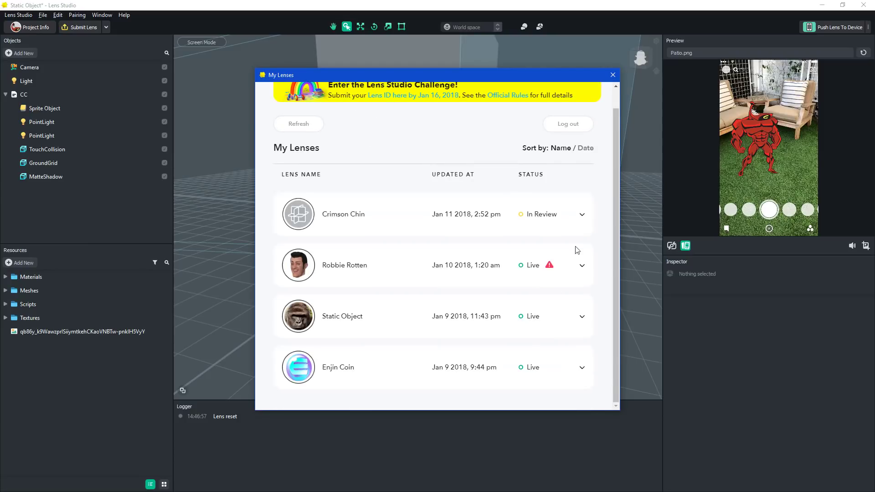
pyautogui.click(579, 218)
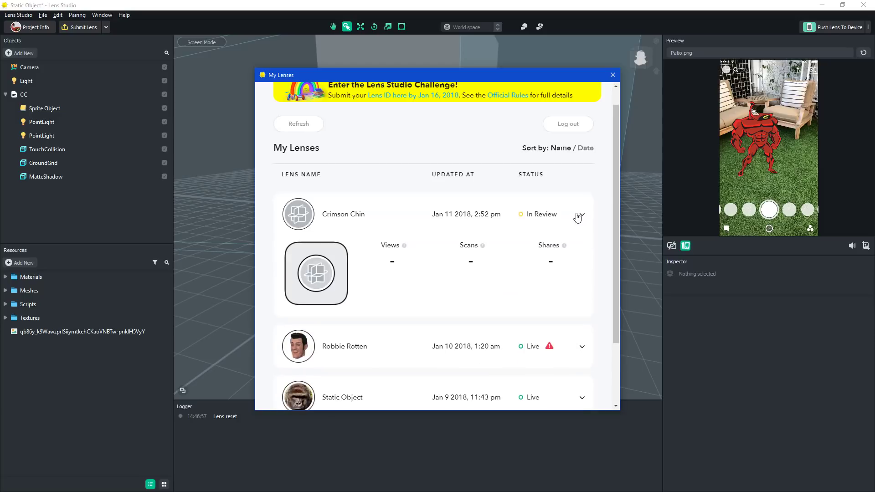
pyautogui.click(577, 217)
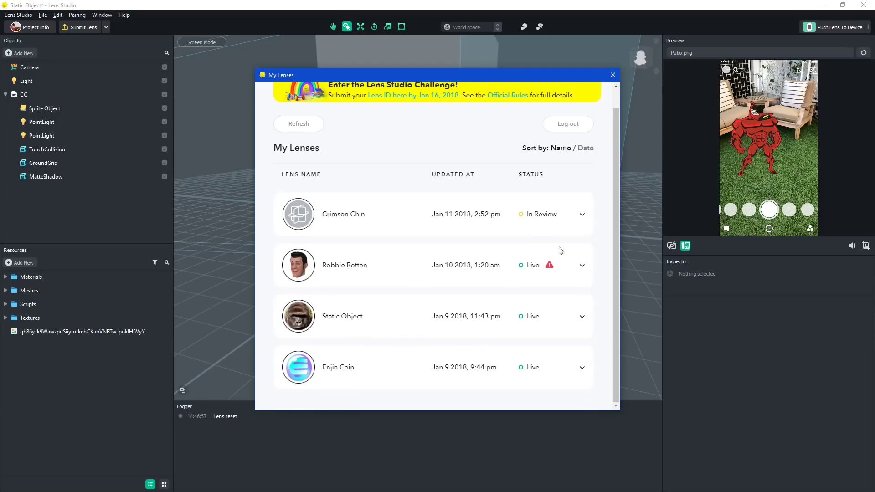
# Examine the views, scans and shares of the Static Object lens, and collapse its details
pyautogui.click(561, 310)
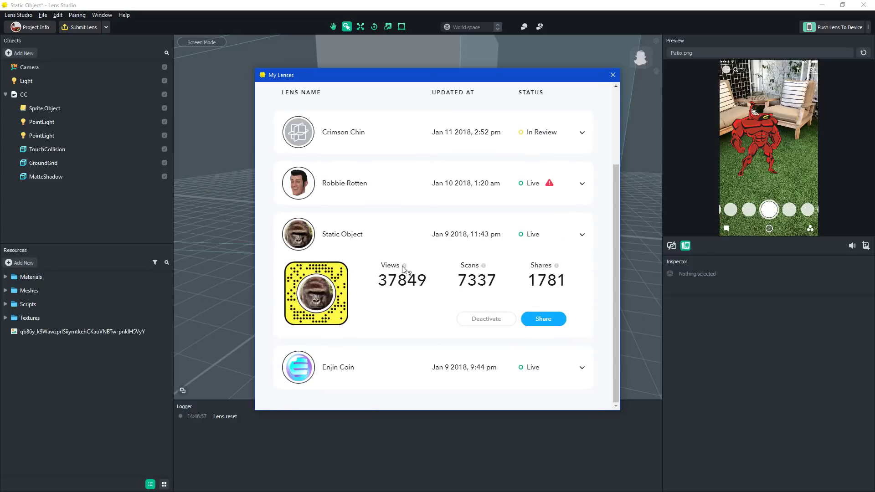
pyautogui.moveTo(379, 278); pyautogui.dragTo(396, 287)
pyautogui.click(400, 298)
pyautogui.scroll(1, 437, 298)
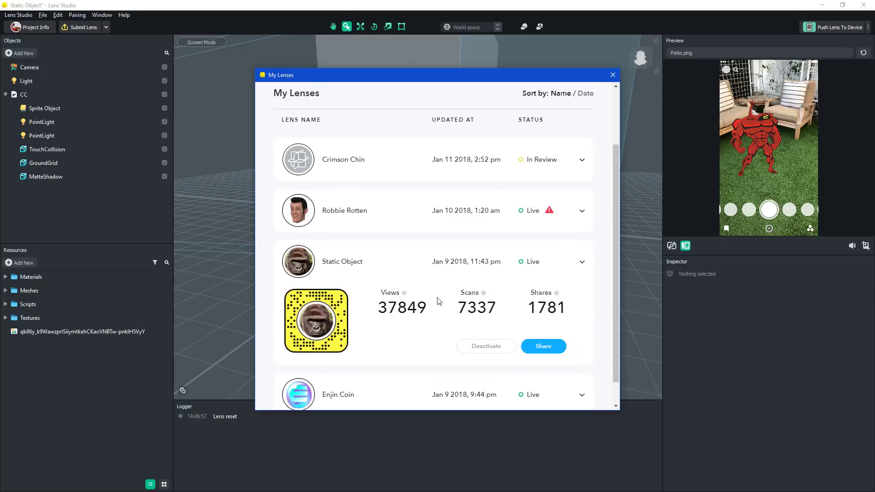
pyautogui.click(574, 272)
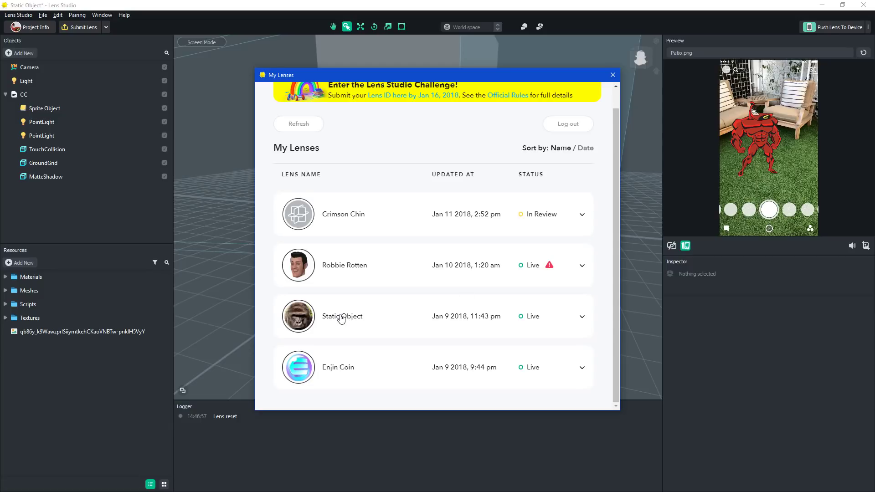
# Read the review notice of the Robbie Rotten lens, recheck the Crimson Chin statistics, and close My Lenses
pyautogui.click(370, 270)
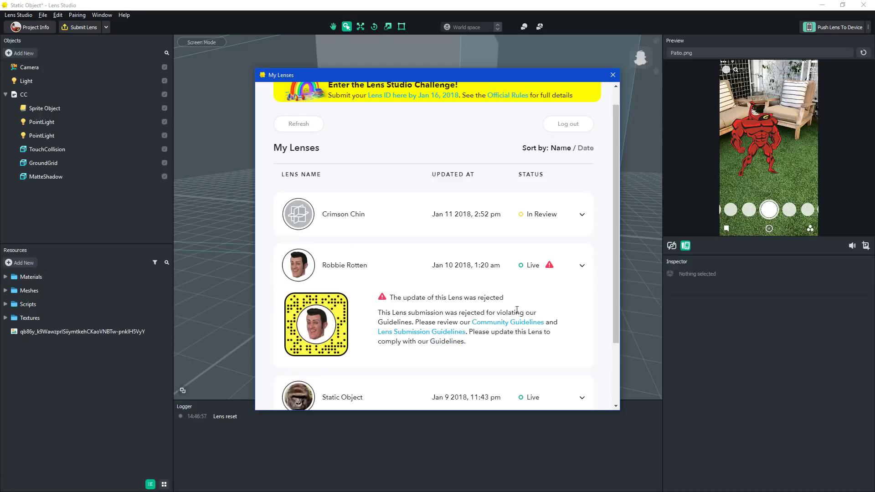
pyautogui.scroll(-2, 517, 310)
pyautogui.scroll(3, 523, 273)
pyautogui.click(543, 191)
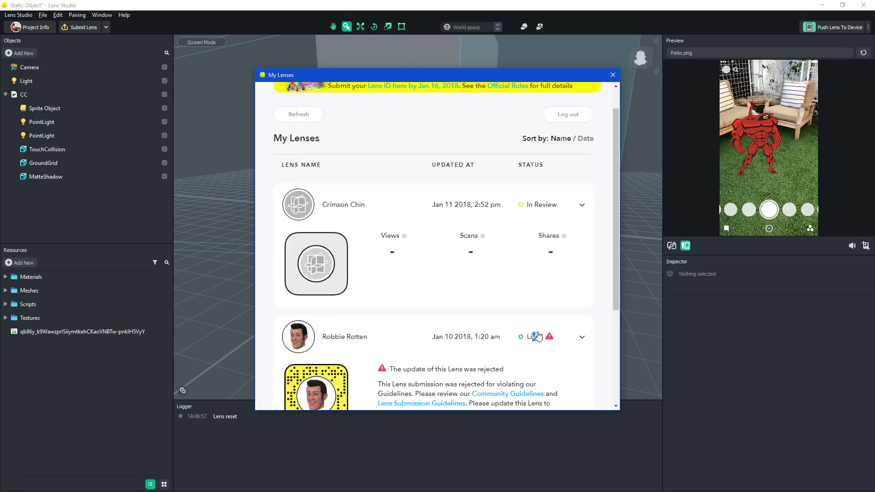
pyautogui.scroll(-2, 535, 335)
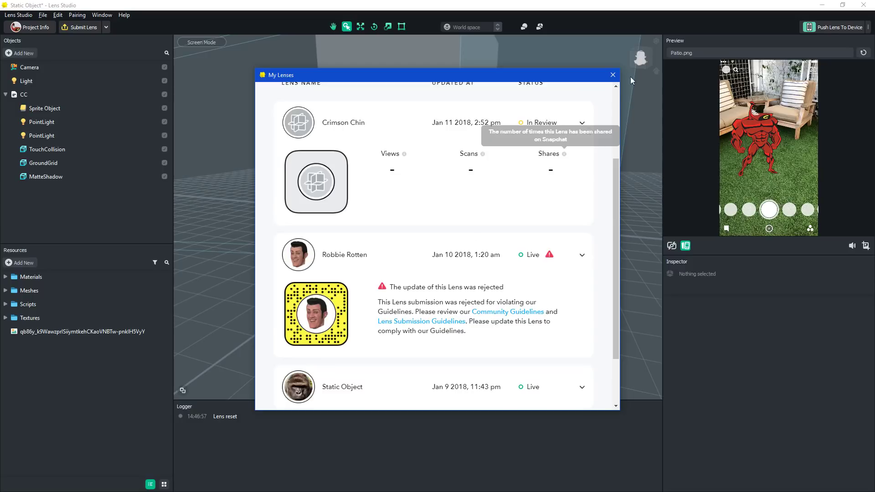
pyautogui.scroll(3, 527, 273)
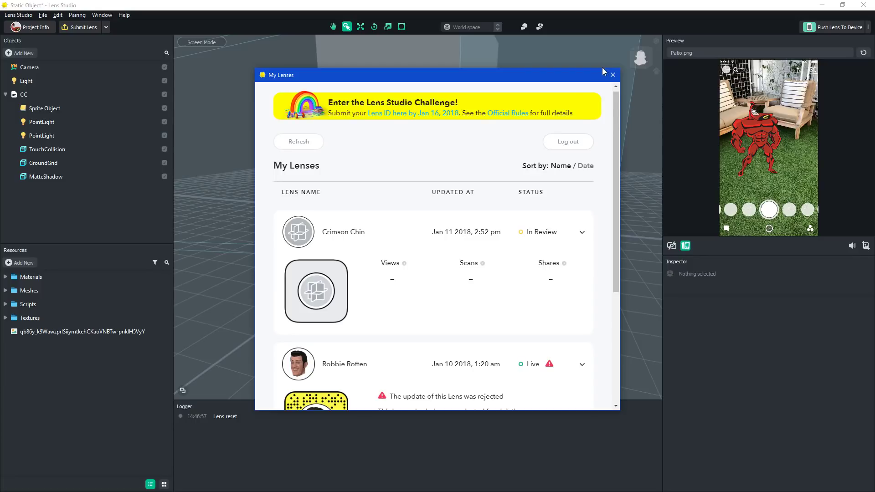
pyautogui.click(612, 74)
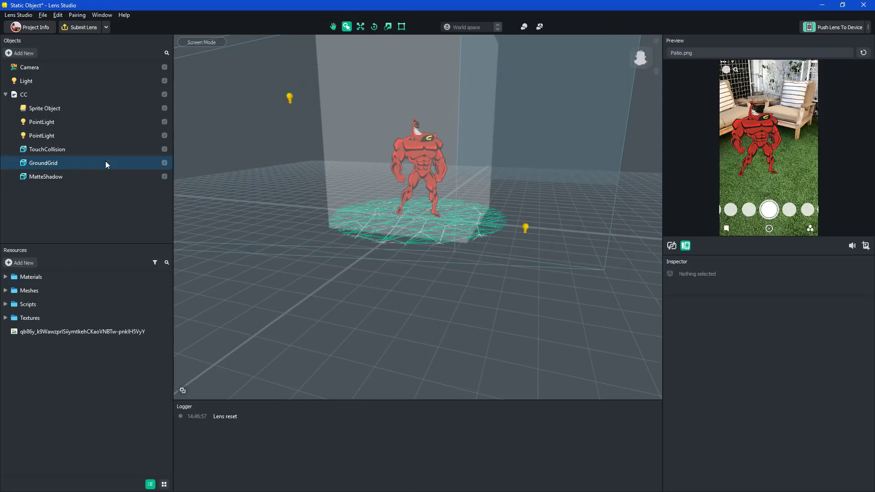
# Select the Sprite Object, view the textures available for its base texture, and inspect the sprite up close in the scene
pyautogui.click(57, 110)
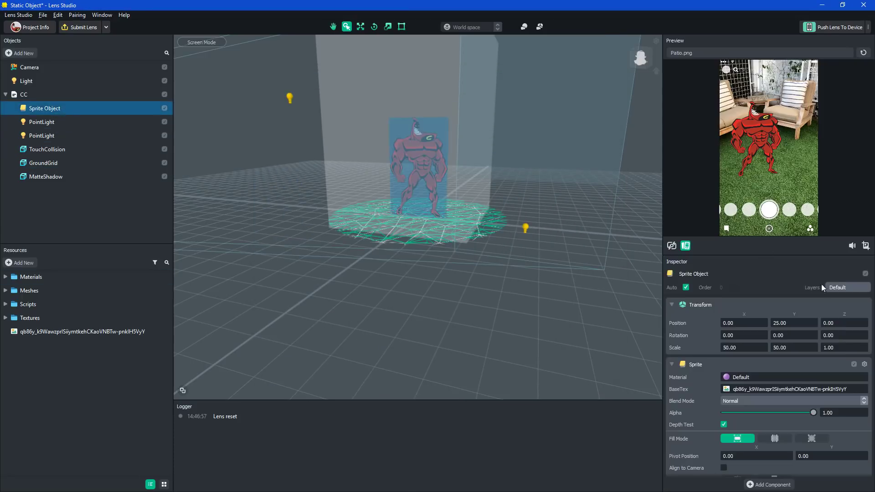
pyautogui.click(736, 390)
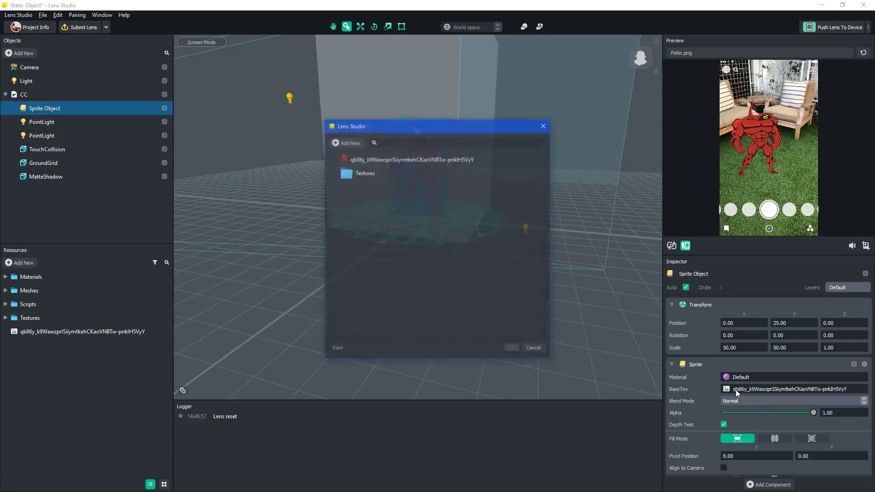
pyautogui.click(543, 124)
pyautogui.keyDown('alt'); pyautogui.moveTo(499, 153); pyautogui.dragTo(234, 268); pyautogui.keyUp('alt')
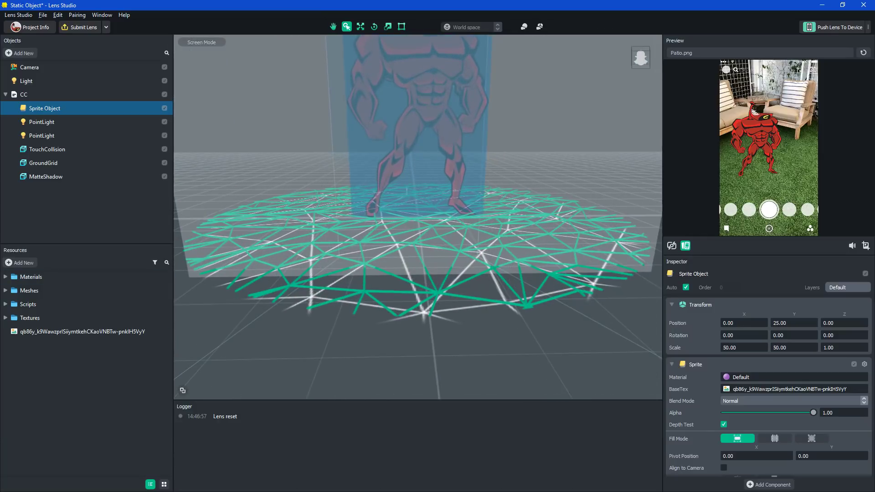